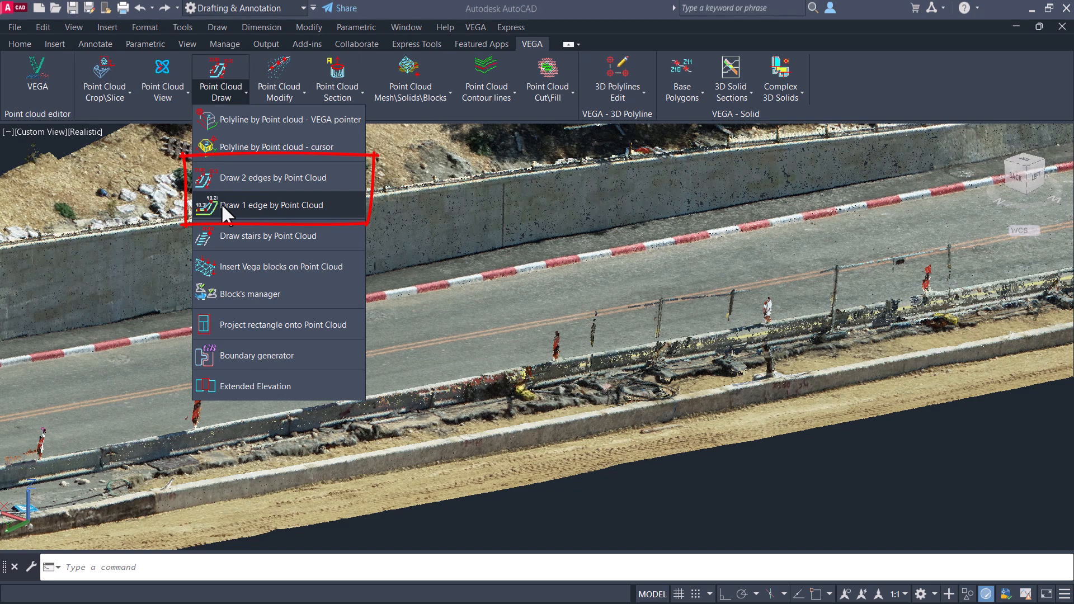
{"action": "left_click", "coordinate": [220, 205]}
{"action": "left_click", "coordinate": [223, 228]}
{"action": "left_click", "coordinate": [649, 369]}
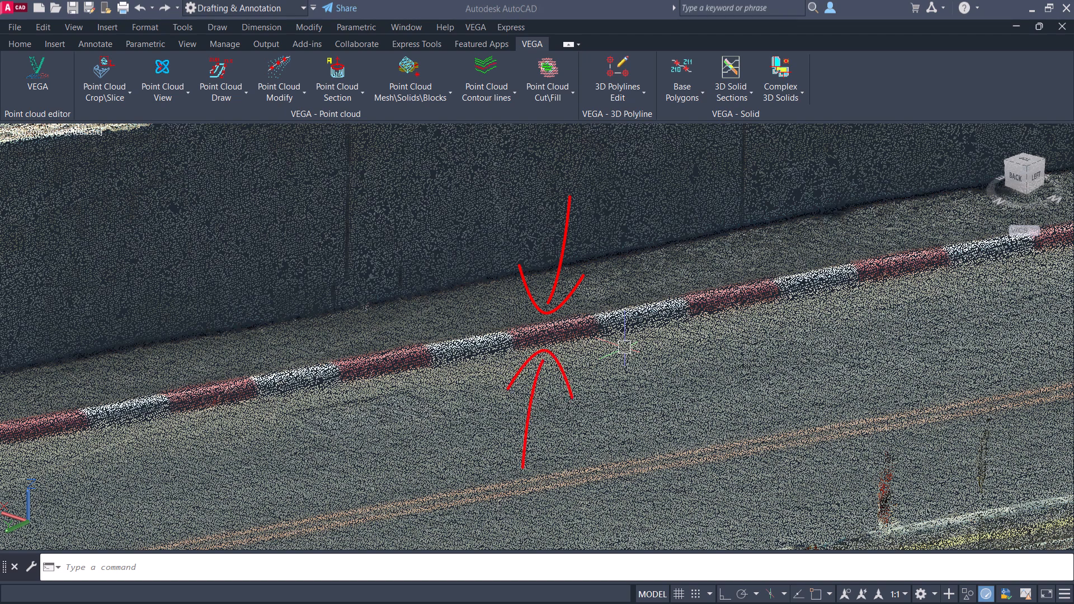
From the top view, start Draw 2 edges by Point Cloud with no second-polyline offset and both polylines on layer 0.
{"action": "left_click", "coordinate": [1028, 160]}
{"action": "left_click", "coordinate": [1053, 130]}
{"action": "scroll", "coordinate": [683, 287], "scroll_direction": "up", "scroll_amount": 8}
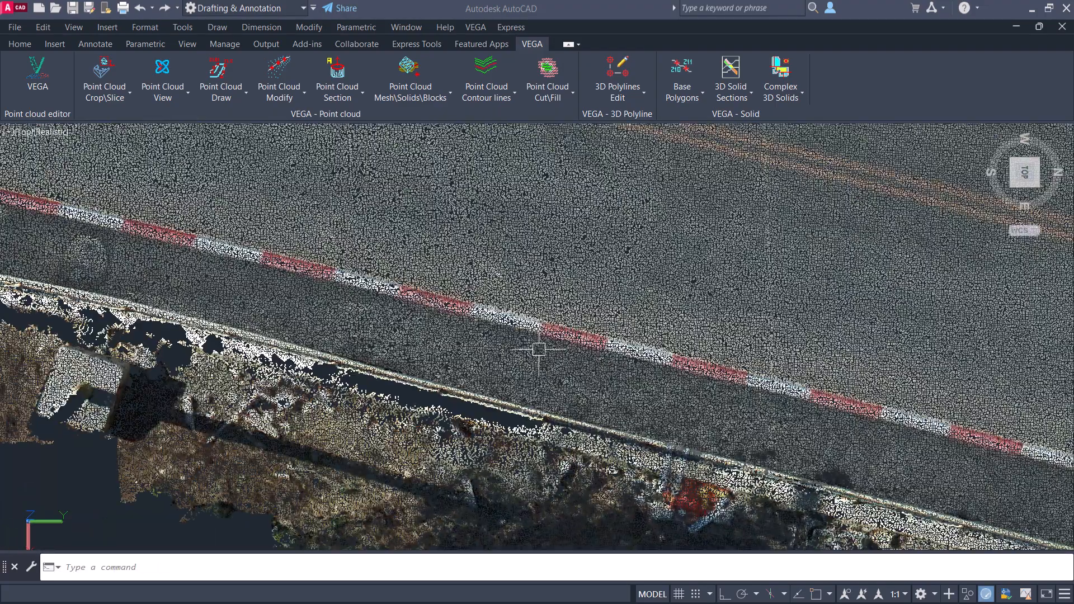
{"action": "left_click", "coordinate": [241, 99]}
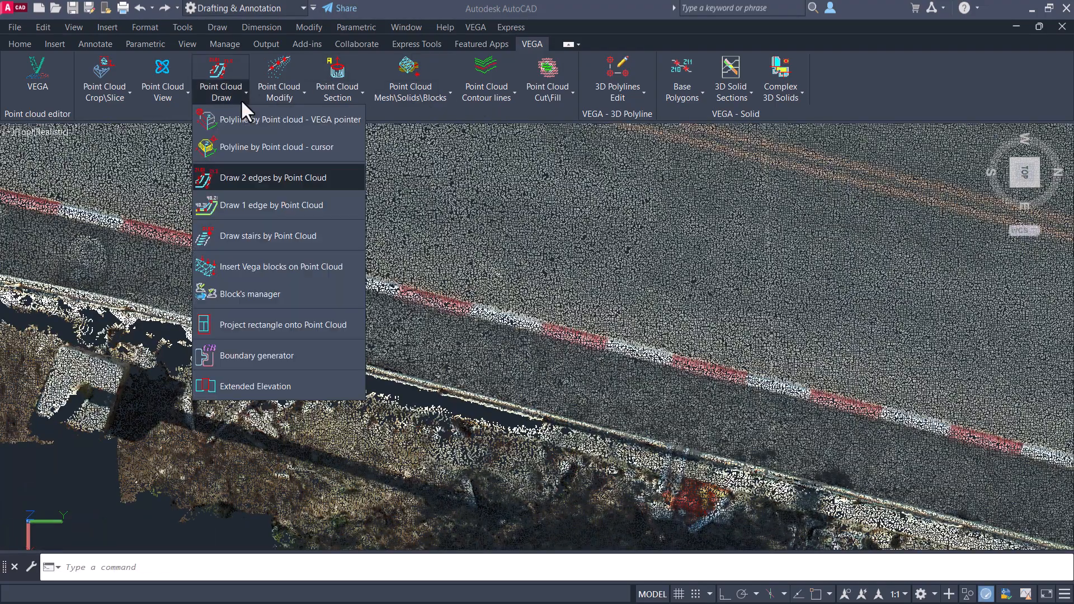
{"action": "left_click", "coordinate": [248, 175]}
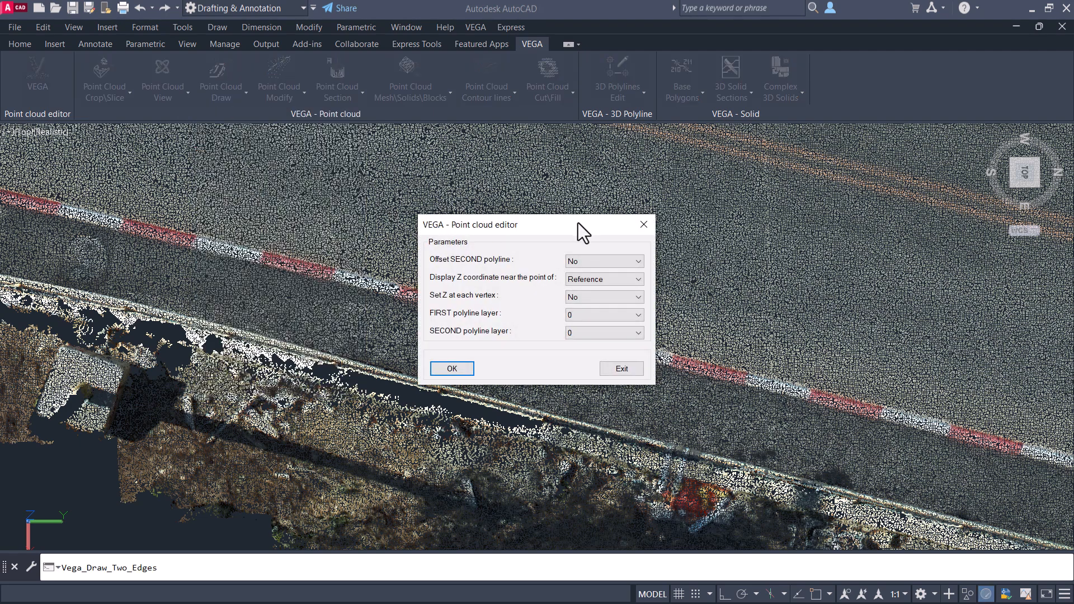
{"action": "left_click_drag", "start_coordinate": [577, 222], "coordinate": [545, 146]}
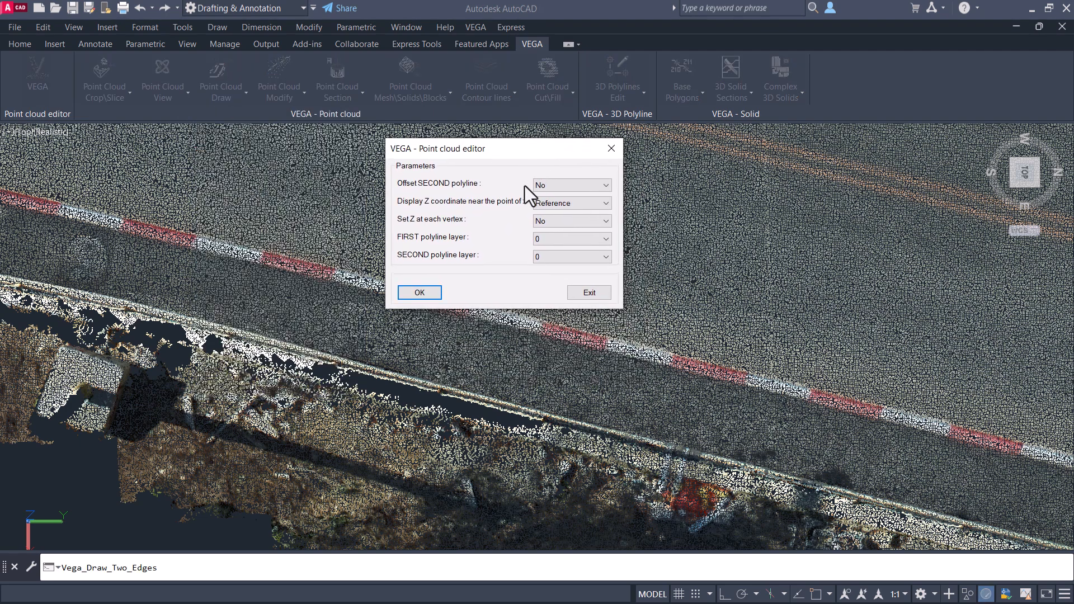
{"action": "left_click", "coordinate": [416, 292]}
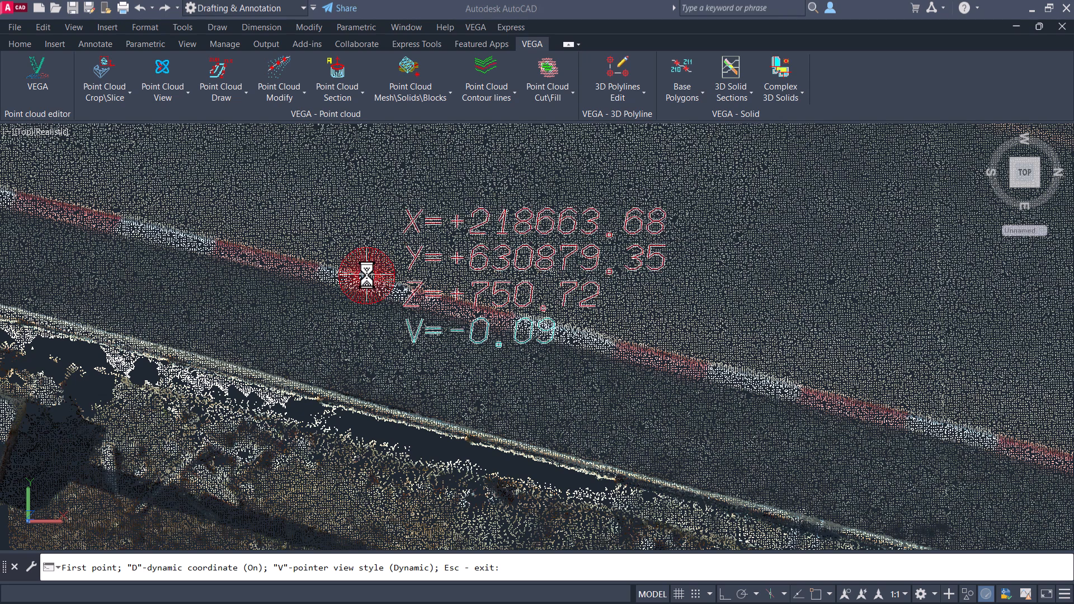
Place the first point on the red-and-white curb and set the Z references for the first and second polylines beside it.
{"action": "left_click", "coordinate": [367, 275]}
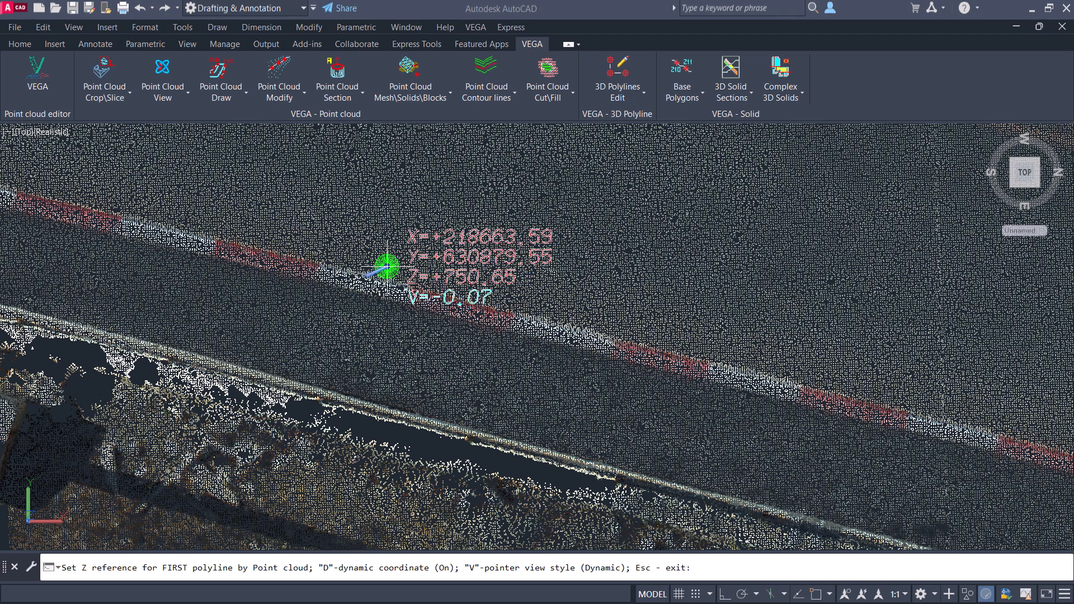
{"action": "left_click", "coordinate": [384, 269]}
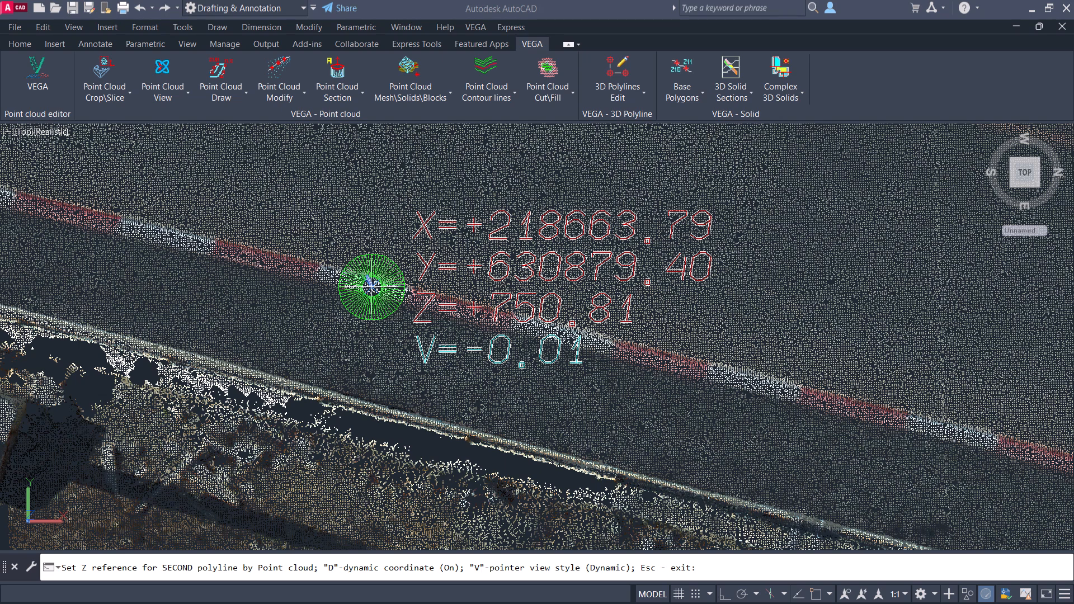
{"action": "left_click", "coordinate": [371, 286]}
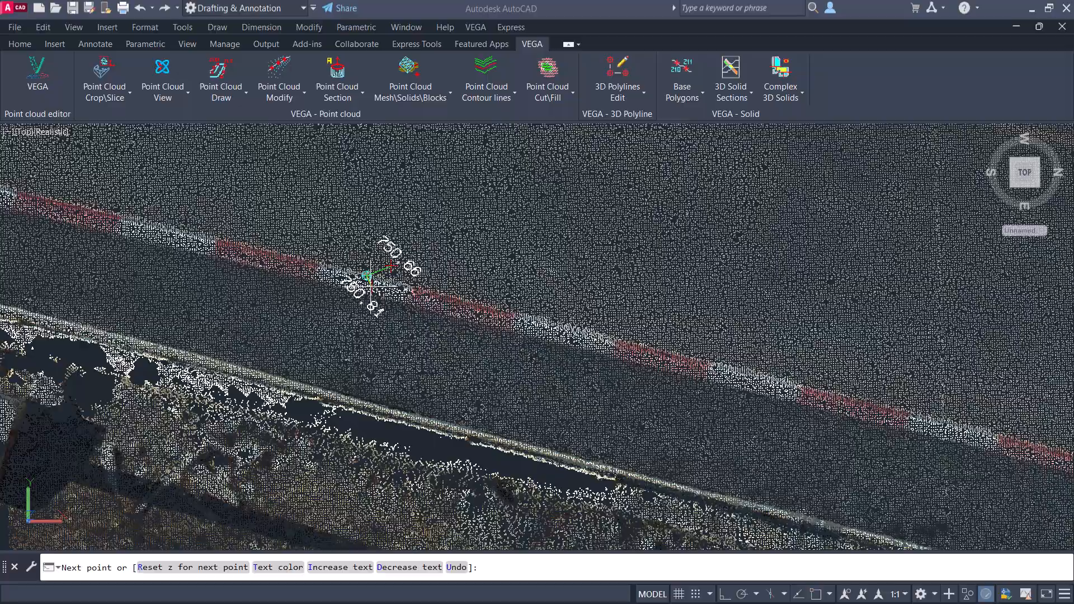
Extend both polylines with successive vertices along the road-side edge of the red-and-white curb.
{"action": "left_click", "coordinate": [811, 390]}
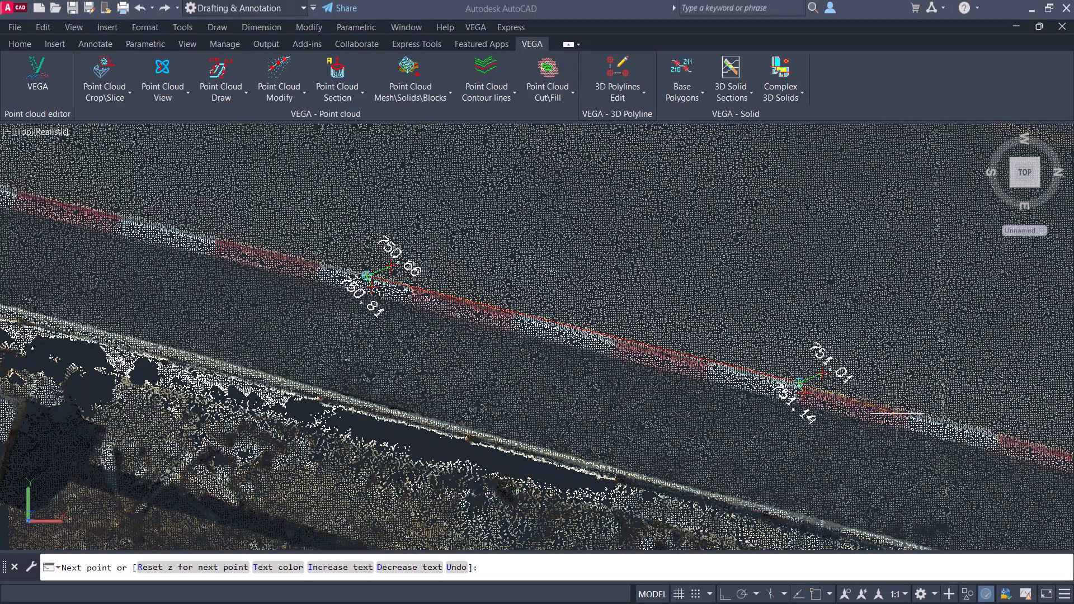
{"action": "middle_click_drag", "start_coordinate": [458, 295], "coordinate": [347, 348]}
{"action": "left_click", "coordinate": [351, 351]}
{"action": "left_click", "coordinate": [740, 454]}
{"action": "middle_click_drag", "start_coordinate": [817, 472], "coordinate": [264, 384]}
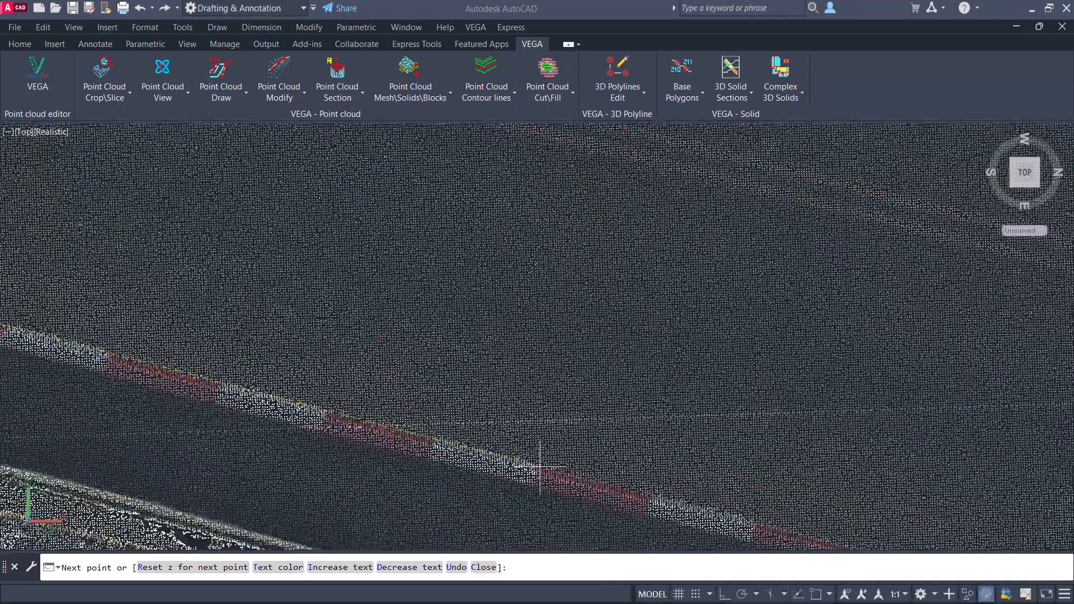
{"action": "left_click", "coordinate": [554, 468]}
{"action": "scroll", "coordinate": [587, 478], "scroll_direction": "up", "scroll_amount": 2}
{"action": "middle_click_drag", "start_coordinate": [610, 482], "coordinate": [63, 288]}
{"action": "scroll", "coordinate": [611, 422], "scroll_direction": "up", "scroll_amount": 3}
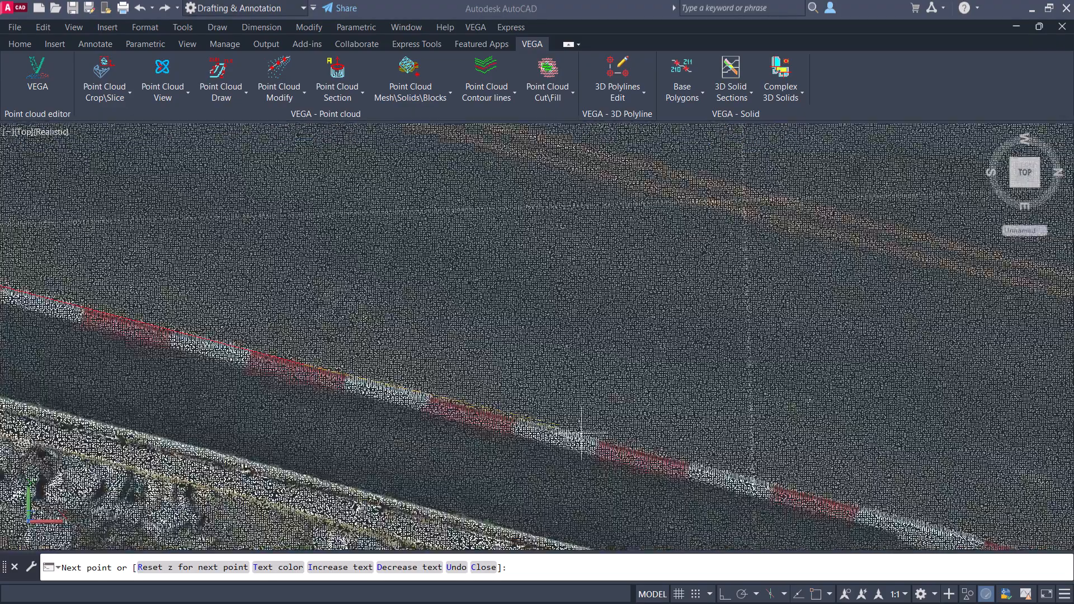
{"action": "left_click", "coordinate": [575, 434]}
Undo the last curb vertex and place a replacement closer to the preceding vertex.
{"action": "type", "text": "u"}
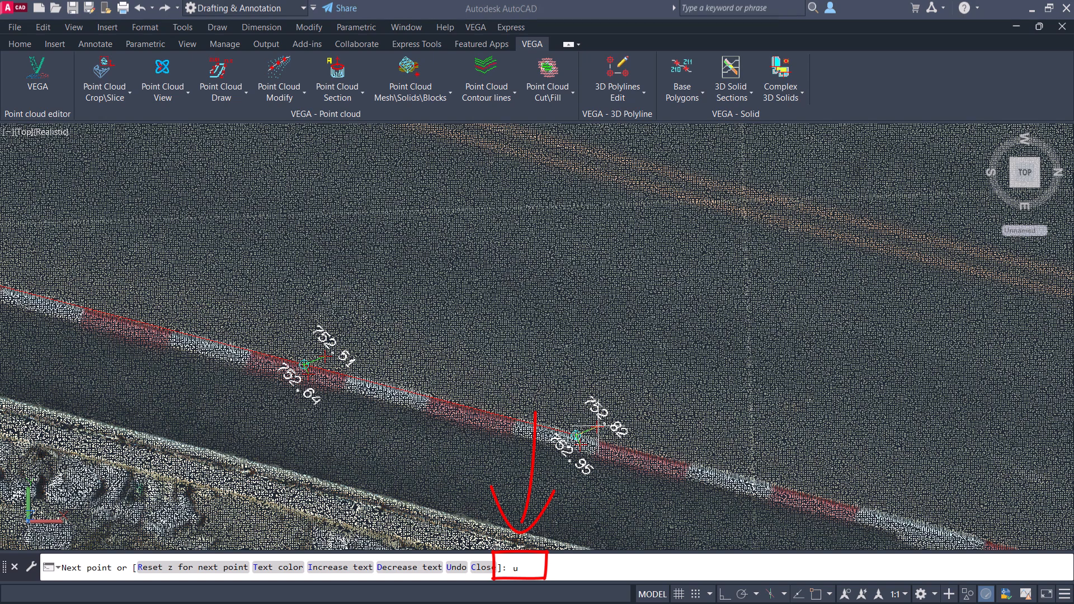
{"action": "key", "text": "Return"}
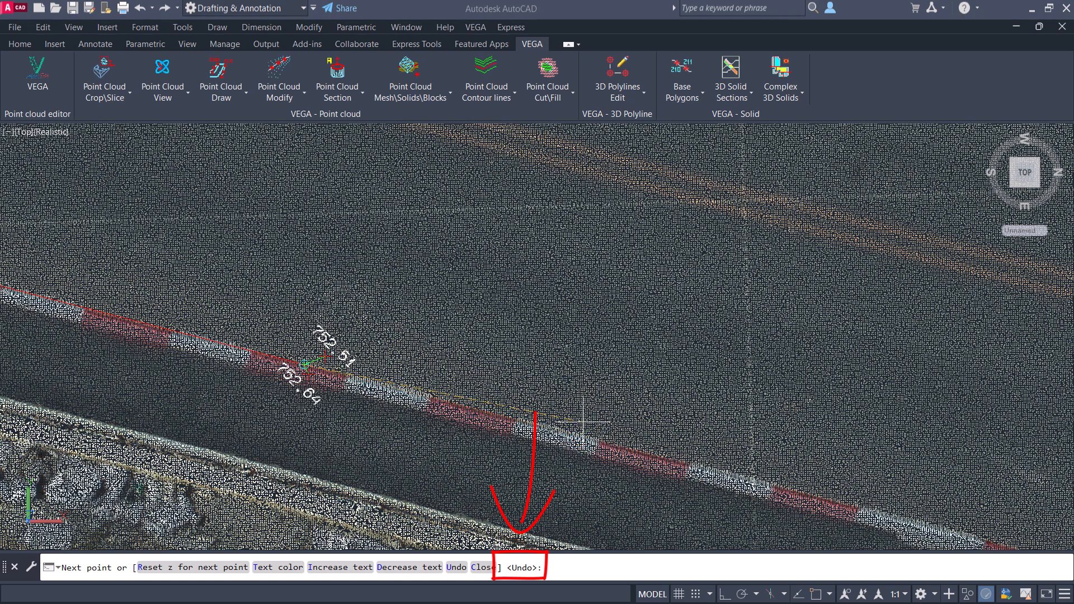
{"action": "left_click", "coordinate": [477, 411]}
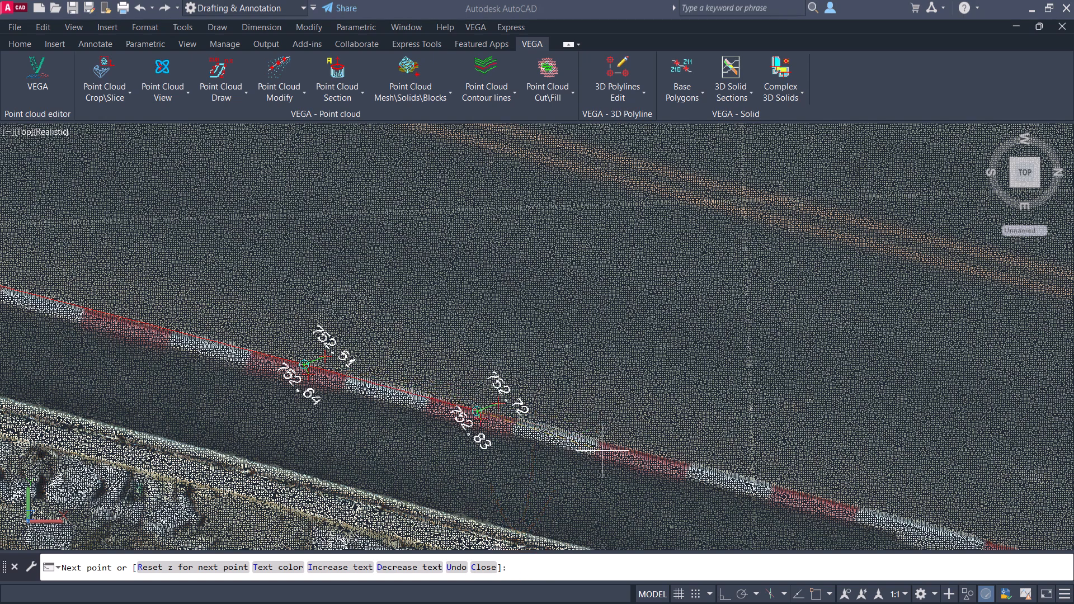
Decrease the text size of the elevation labels by three increments.
{"action": "type", "text": "d"}
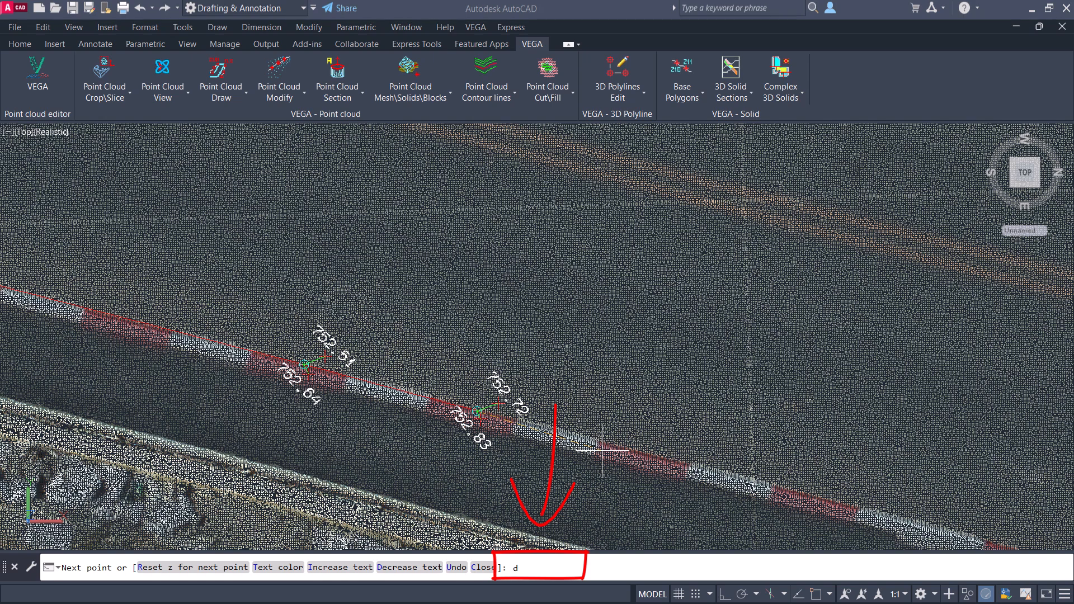
{"action": "key", "text": "Return"}
{"action": "key", "text": "Return"}
{"action": "key", "text": "Return"}
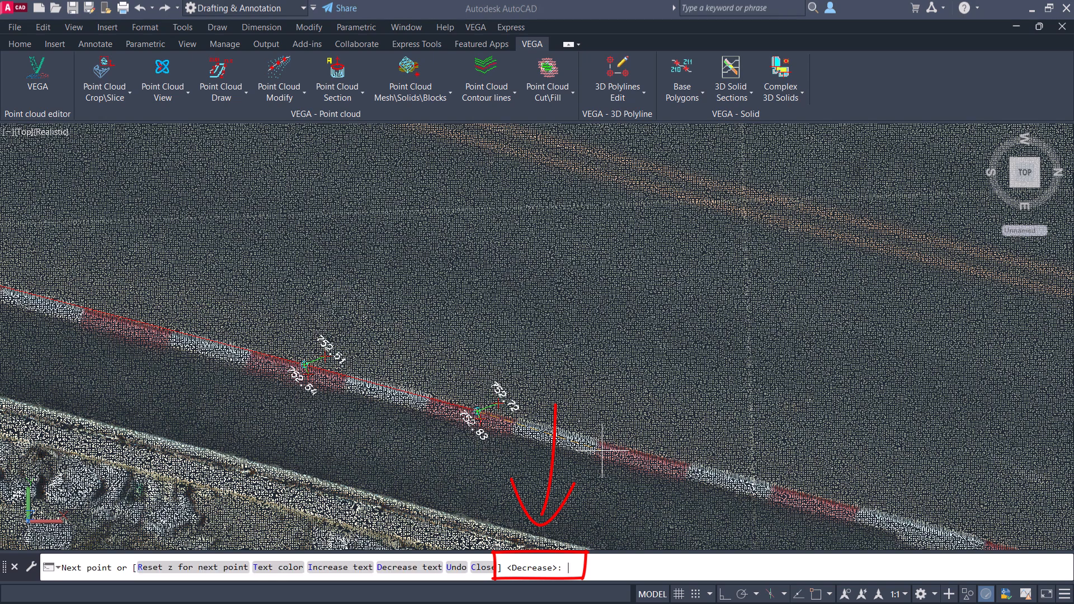
Increase the text size of the elevation labels by four increments.
{"action": "type", "text": "i"}
{"action": "key", "text": "Return"}
{"action": "key", "text": "Return"}
{"action": "key", "text": "Return"}
{"action": "key", "text": "Return"}
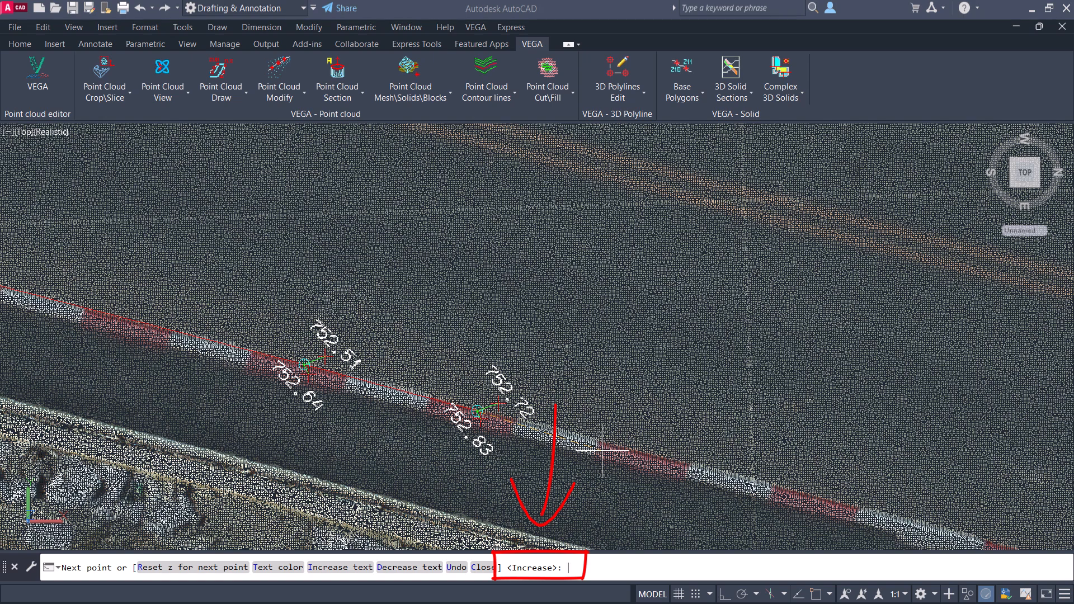
Set the text color of the elevation labels to green.
{"action": "type", "text": "t"}
{"action": "key", "text": "Return"}
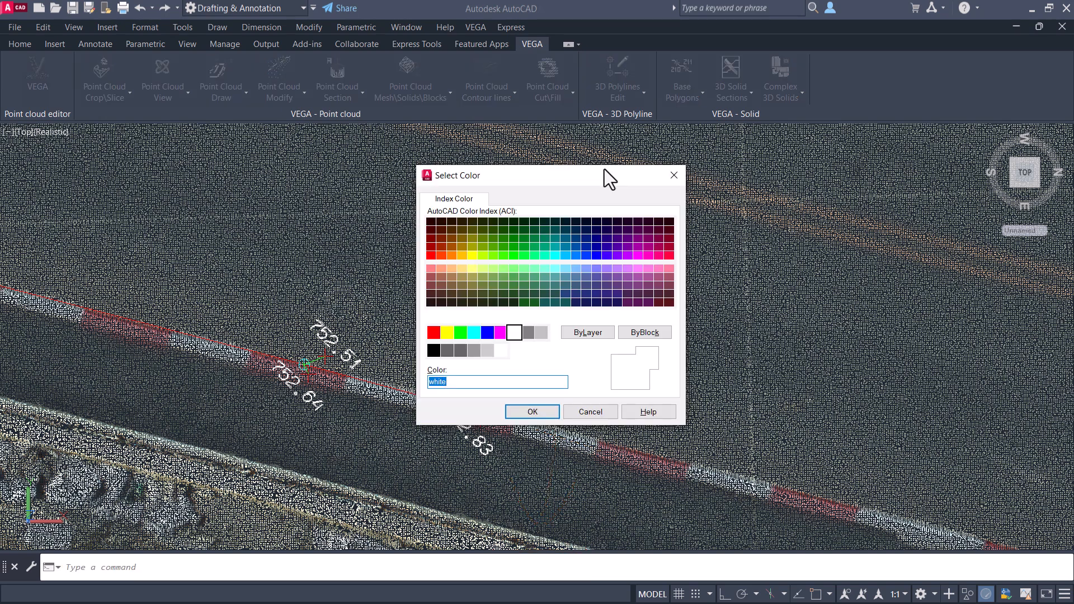
{"action": "left_click", "coordinate": [462, 331]}
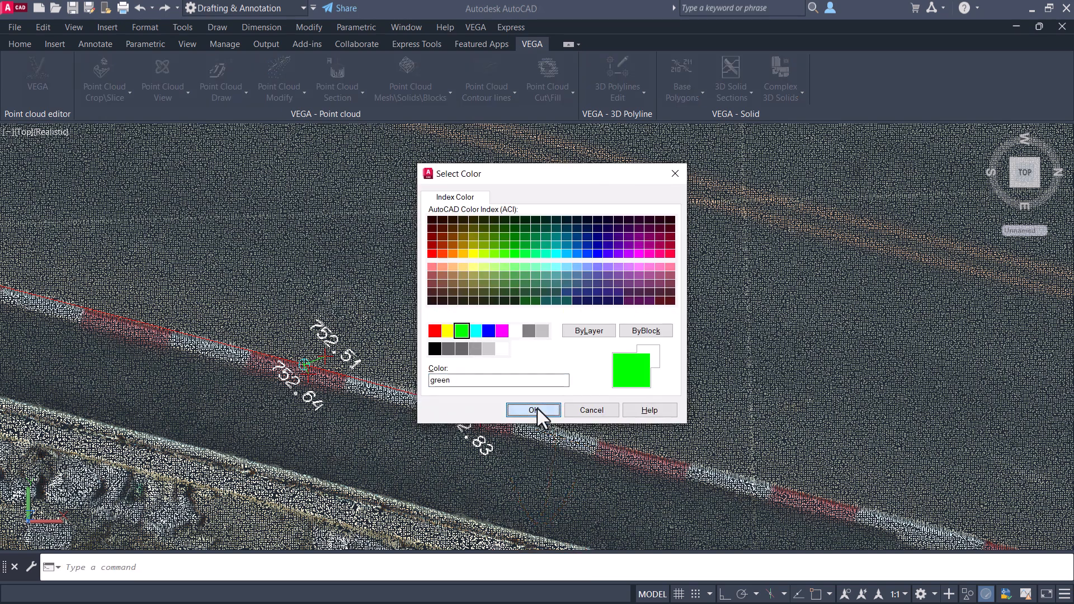
{"action": "left_click", "coordinate": [535, 410]}
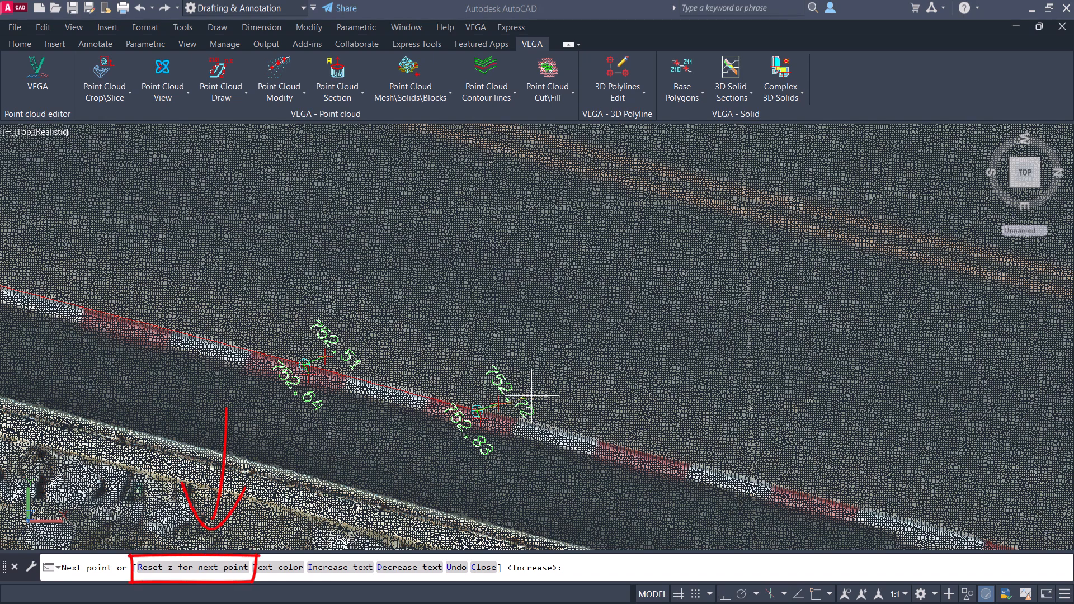
Finish the two curb polylines and examine them against the point cloud in an oblique 3D view.
{"action": "key", "text": "Escape"}
{"action": "middle_click_drag", "start_coordinate": [328, 268], "coordinate": [168, 283], "text": "shift"}
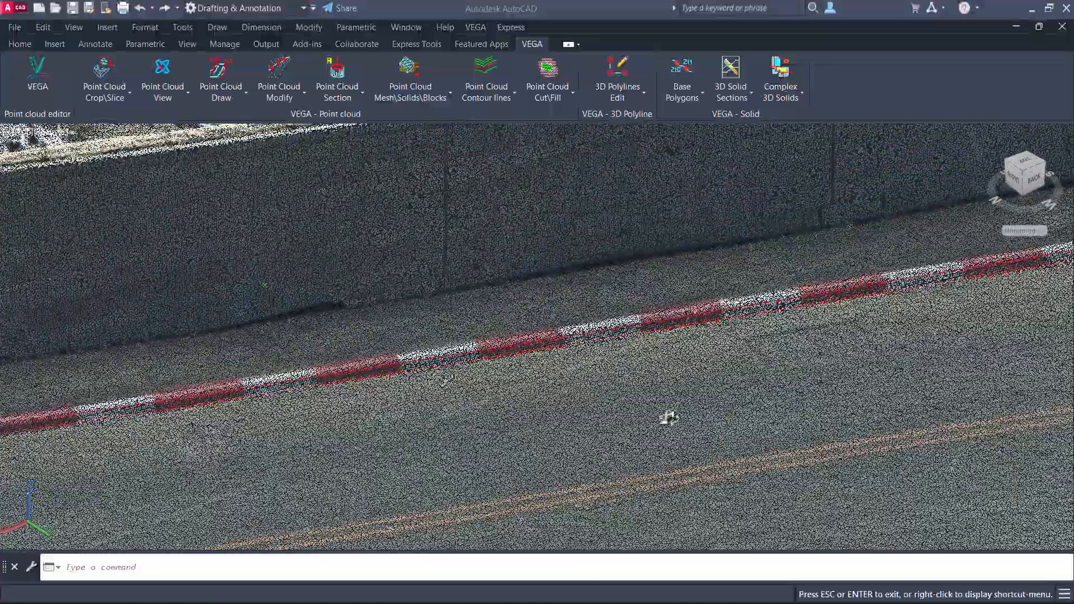
{"action": "middle_click_drag", "start_coordinate": [760, 412], "coordinate": [522, 437]}
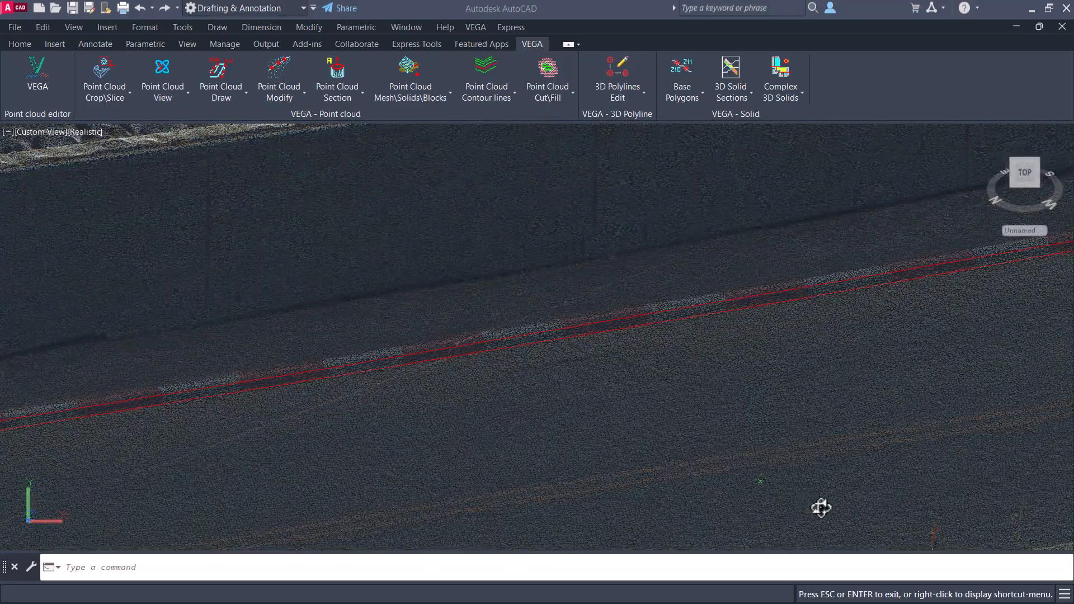
{"action": "mouse_move", "coordinate": [820, 508]}
{"action": "middle_mouse_down", "text": "shift"}
{"action": "mouse_move", "coordinate": [810, 480]}
{"action": "mouse_move", "coordinate": [827, 468]}
{"action": "mouse_move", "coordinate": [805, 468]}
{"action": "middle_mouse_up", "text": "shift"}
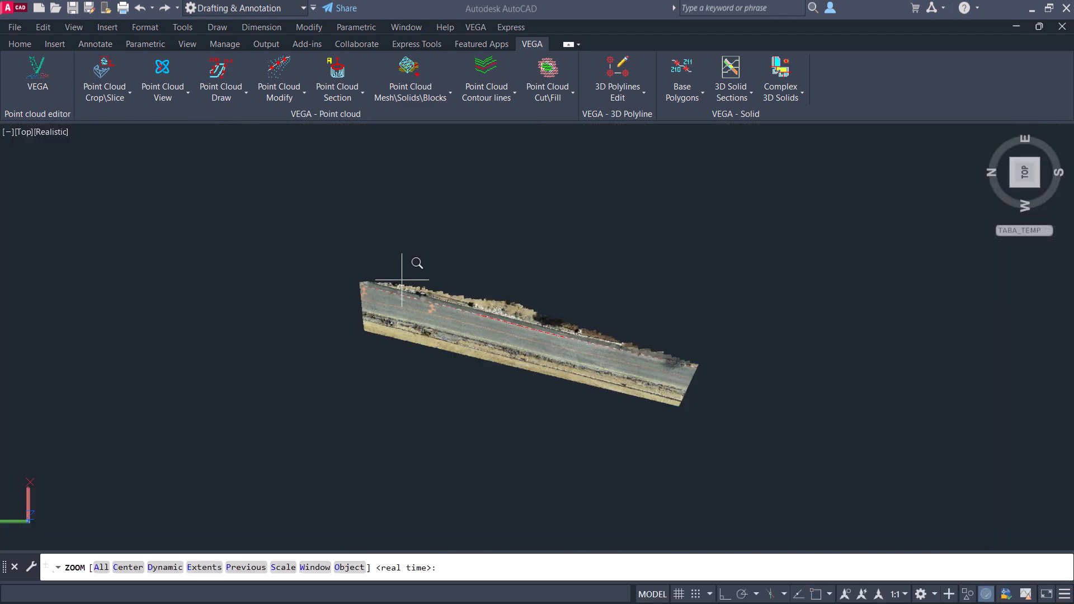
Start Draw 2 edges for the curb section beside the orange road arrow, with Offset SECOND polyline set to Yes and Z displayed near the Reference point.
{"action": "left_click", "coordinate": [402, 279]}
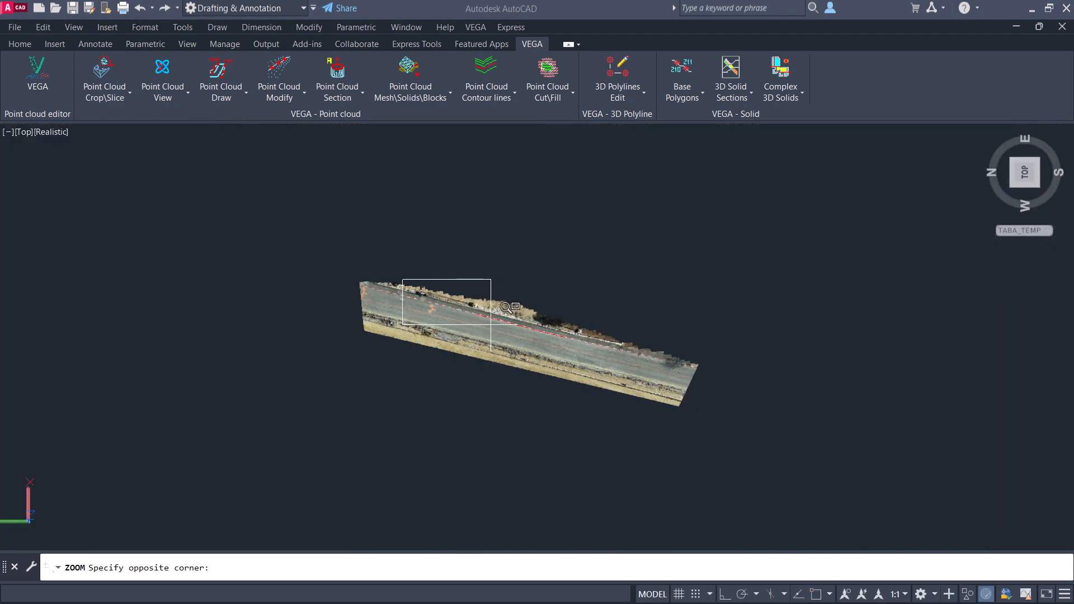
{"action": "left_click", "coordinate": [493, 323]}
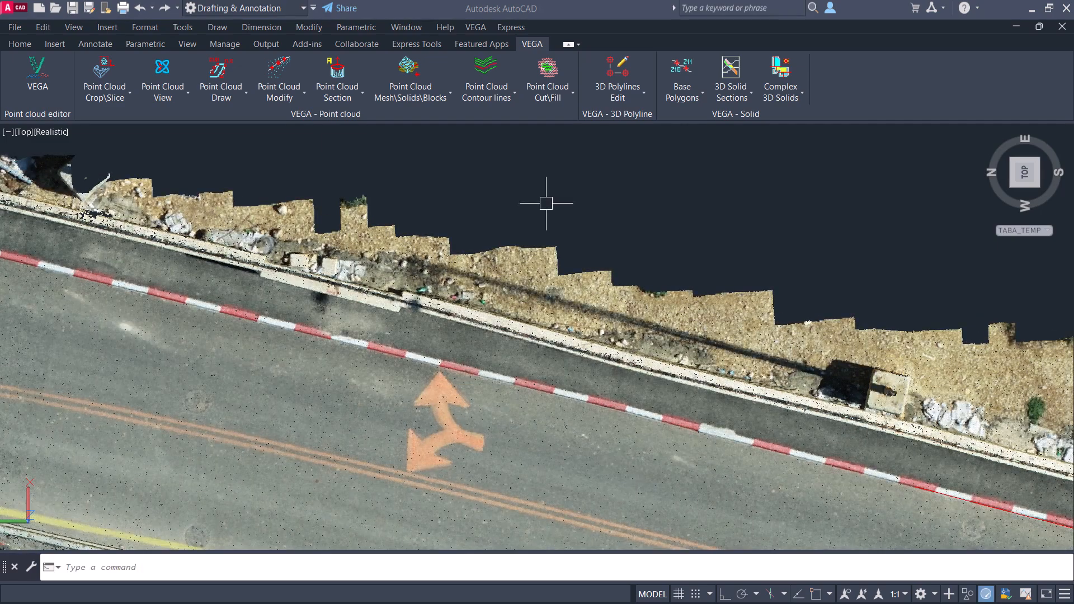
{"action": "left_click", "coordinate": [217, 68]}
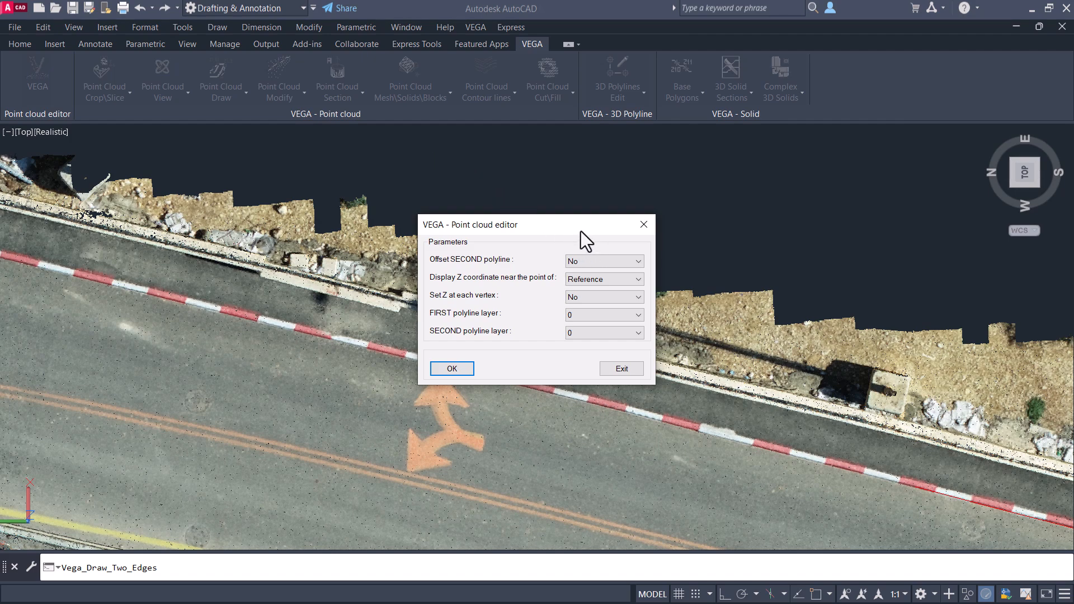
{"action": "left_click_drag", "start_coordinate": [581, 230], "coordinate": [607, 160]}
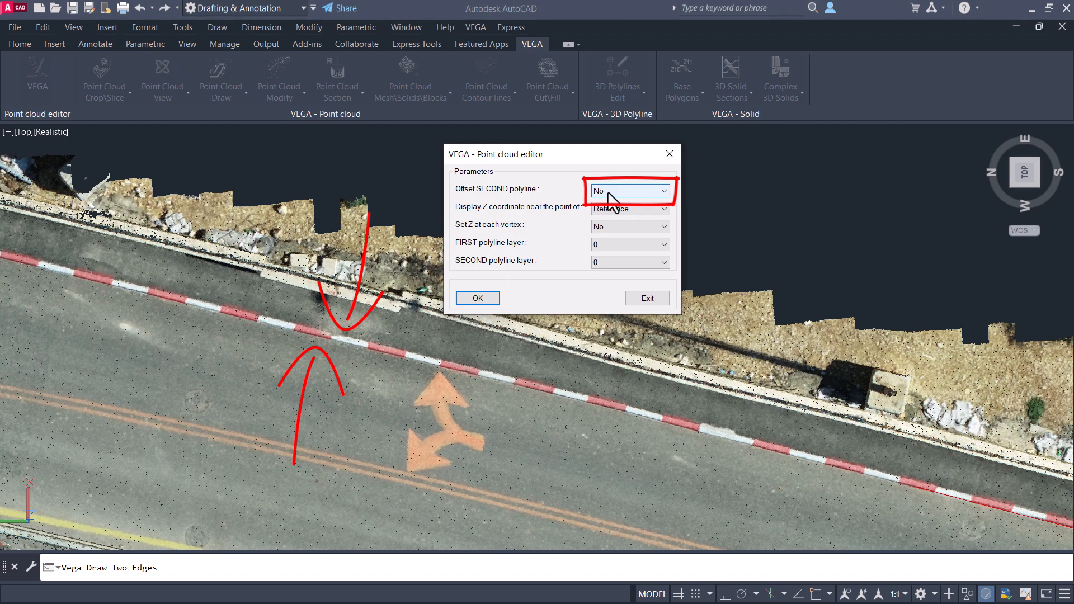
{"action": "left_click", "coordinate": [632, 189]}
{"action": "left_click", "coordinate": [613, 209]}
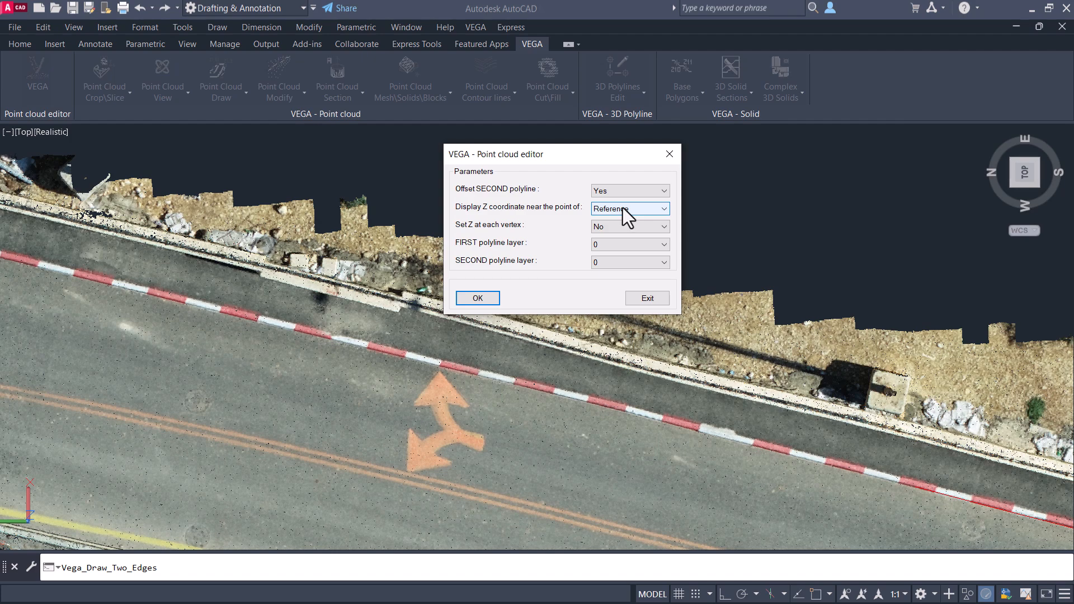
{"action": "left_click", "coordinate": [623, 207]}
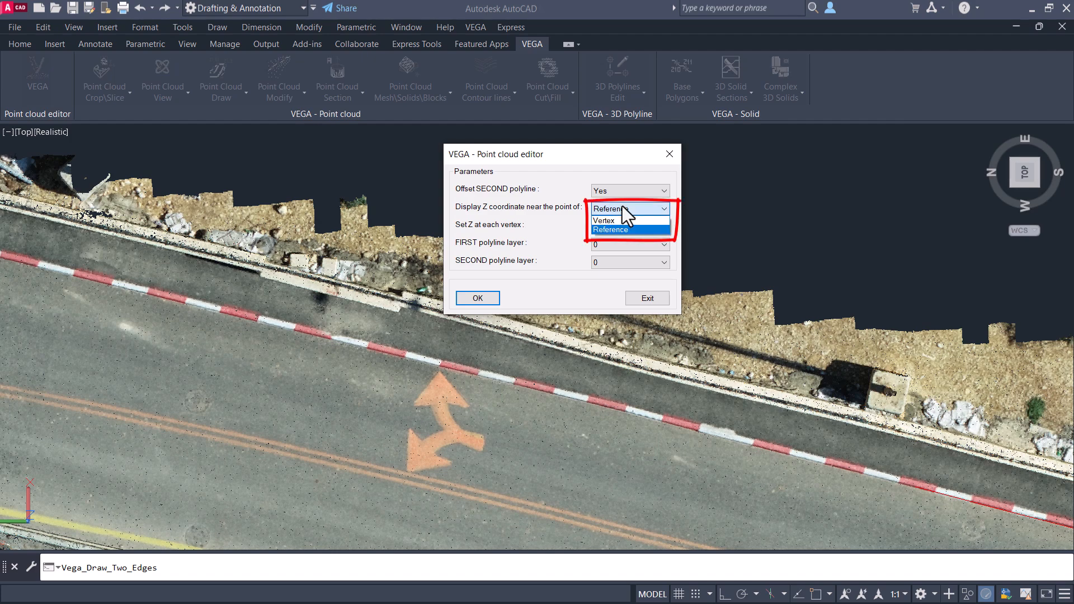
{"action": "left_click", "coordinate": [562, 236]}
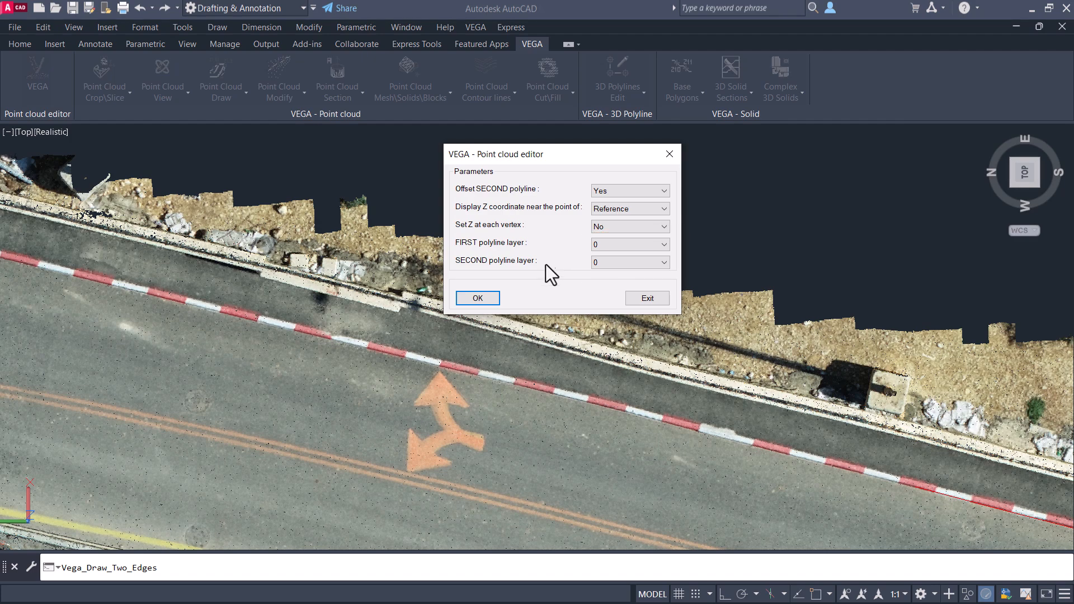
{"action": "left_click", "coordinate": [477, 297]}
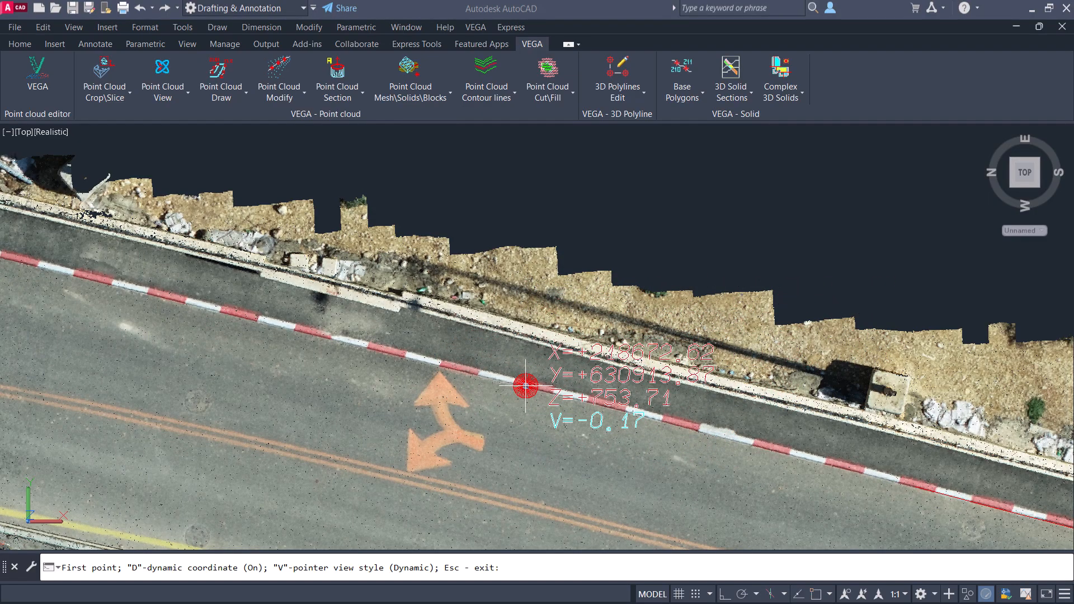
Start the two curb polylines on the curb's lower edge beside the orange arrow, setting both Z references and the SECOND polyline's offset point.
{"action": "scroll", "coordinate": [526, 386], "scroll_direction": "up", "scroll_amount": 4}
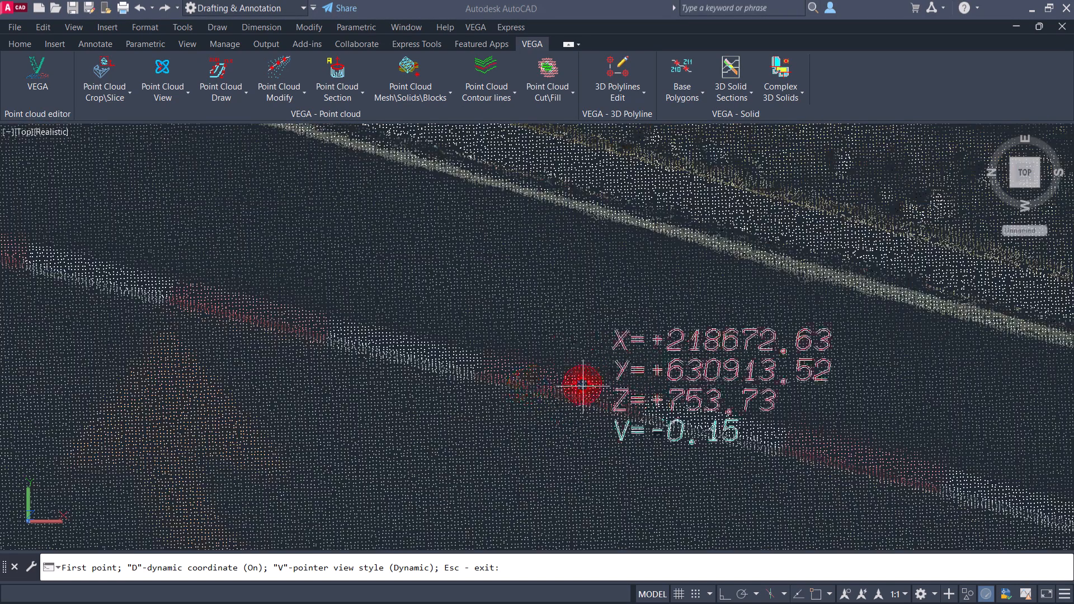
{"action": "left_click", "coordinate": [592, 403]}
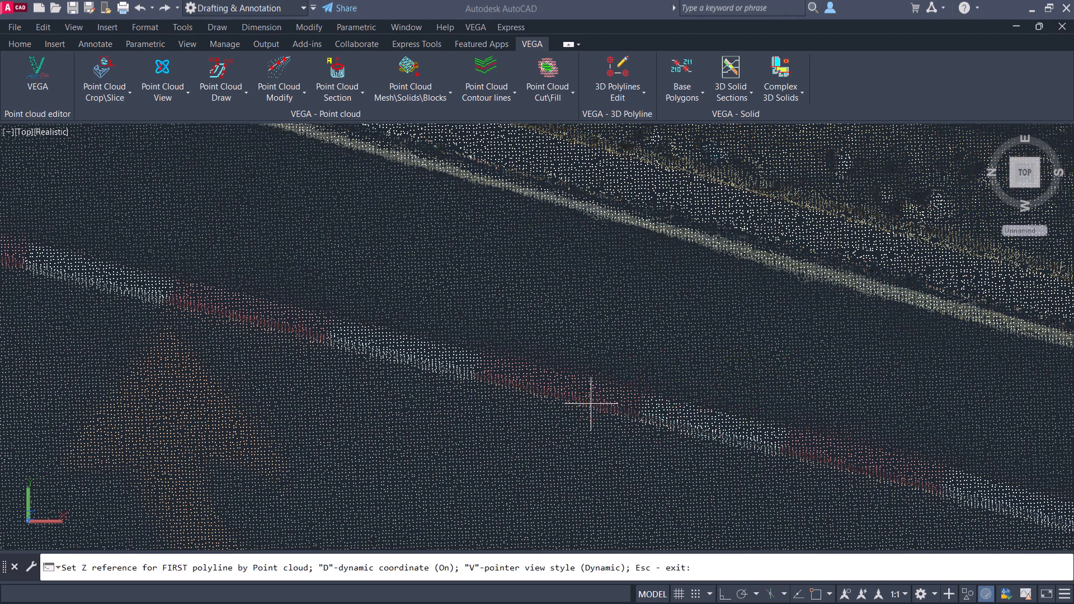
{"action": "left_click", "coordinate": [552, 432]}
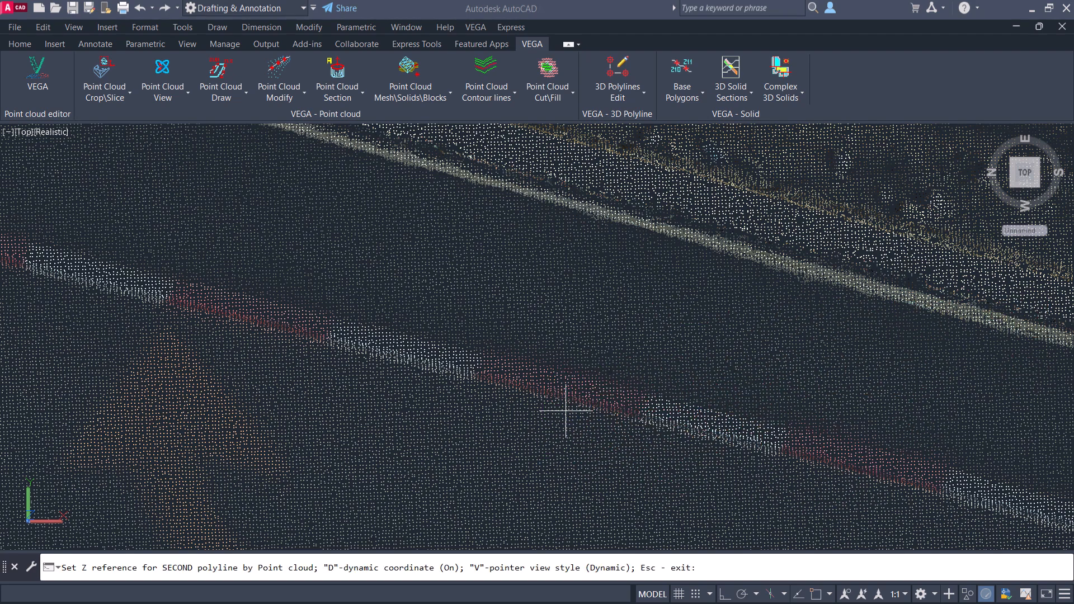
{"action": "left_click", "coordinate": [565, 382]}
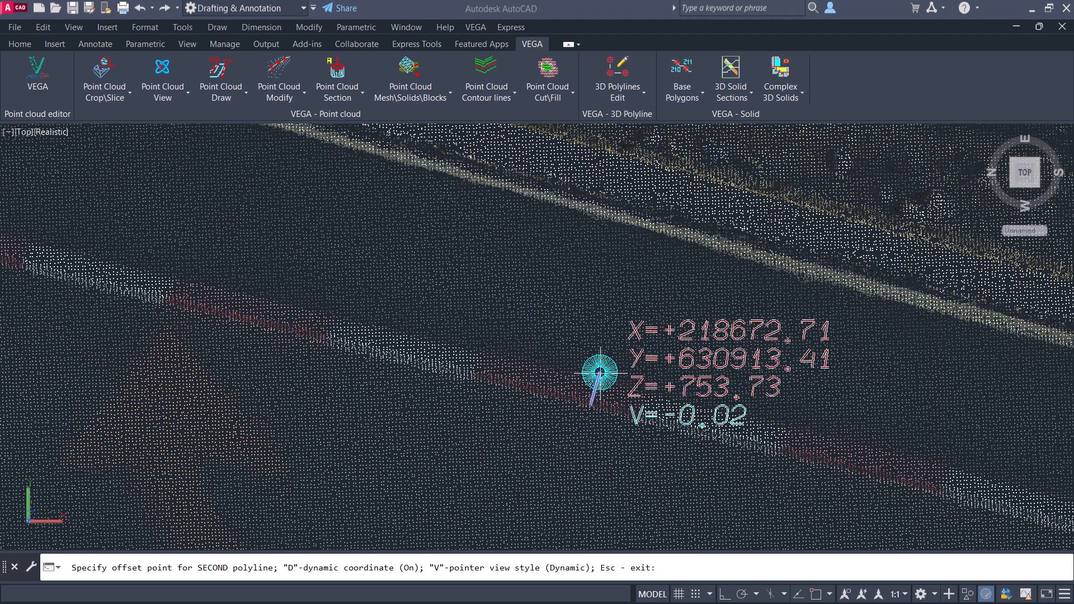
{"action": "left_click", "coordinate": [600, 372]}
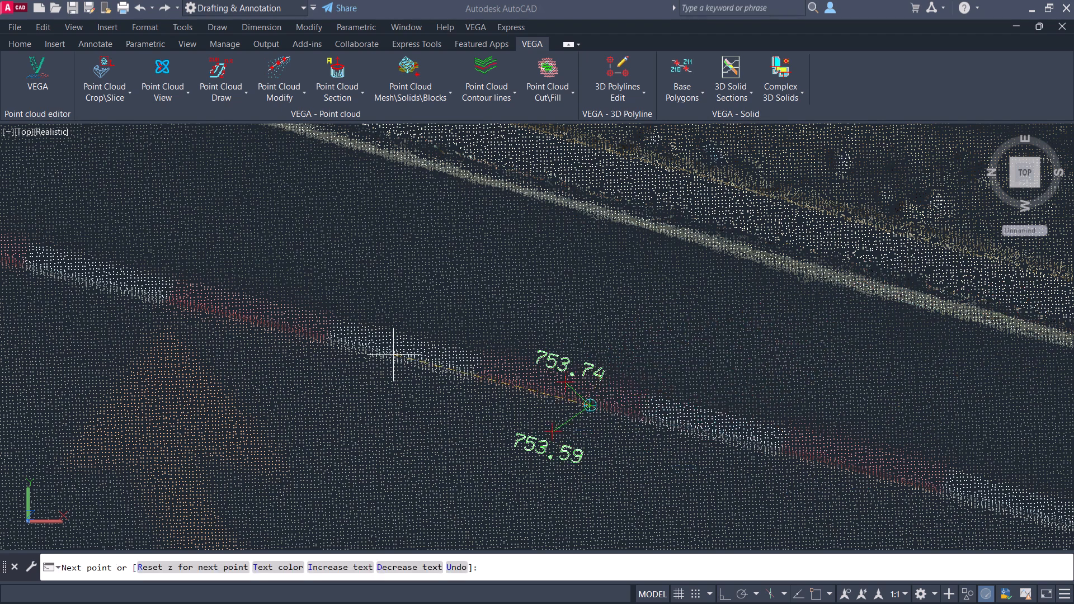
Extend the offset curb polylines with five more vertices along the red-and-white curb, finish them and view them obliquely.
{"action": "left_click", "coordinate": [285, 329]}
{"action": "middle_click_drag", "start_coordinate": [273, 324], "coordinate": [773, 370]}
{"action": "left_click", "coordinate": [315, 262]}
{"action": "middle_click_drag", "start_coordinate": [282, 264], "coordinate": [674, 299]}
{"action": "left_click", "coordinate": [230, 182]}
{"action": "middle_click_drag", "start_coordinate": [302, 221], "coordinate": [917, 386]}
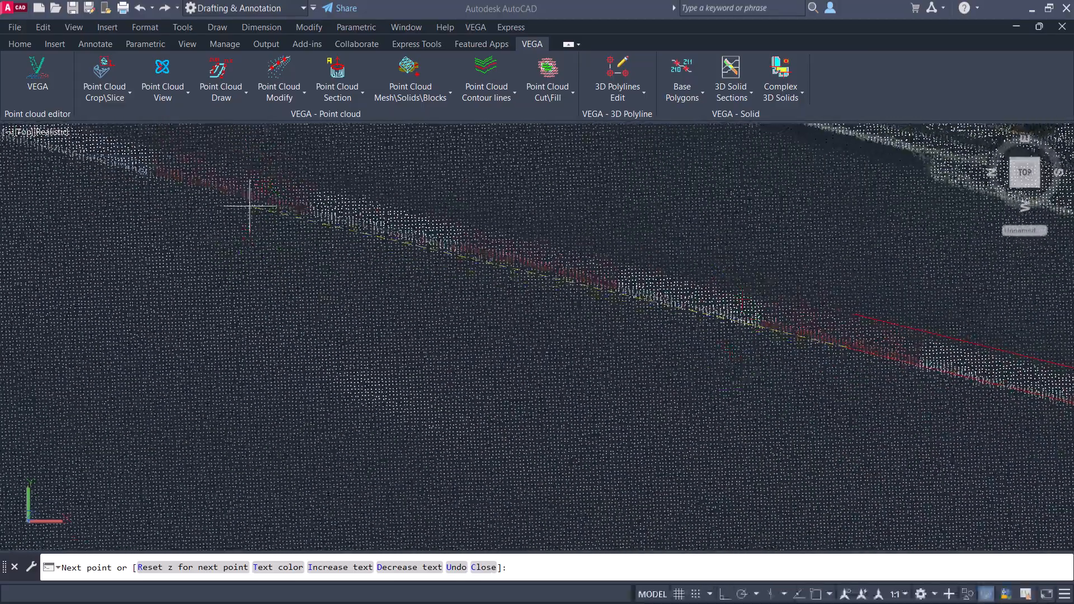
{"action": "left_click", "coordinate": [219, 190]}
{"action": "middle_click_drag", "start_coordinate": [224, 195], "coordinate": [640, 324]}
{"action": "left_click", "coordinate": [258, 222]}
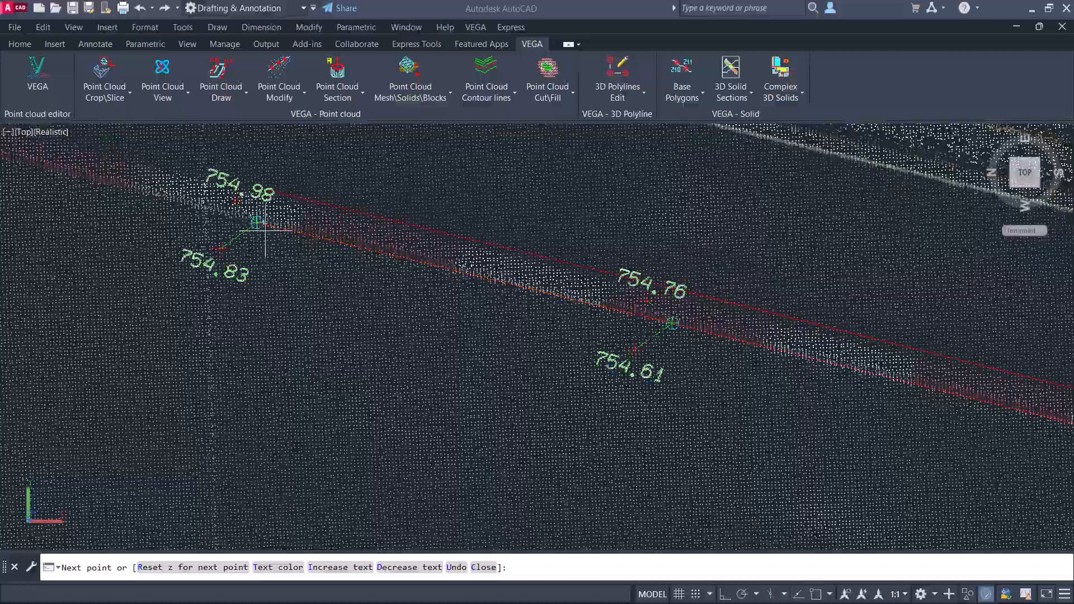
{"action": "key", "text": "Return"}
{"action": "middle_click_drag", "start_coordinate": [897, 503], "coordinate": [806, 383], "text": "shift"}
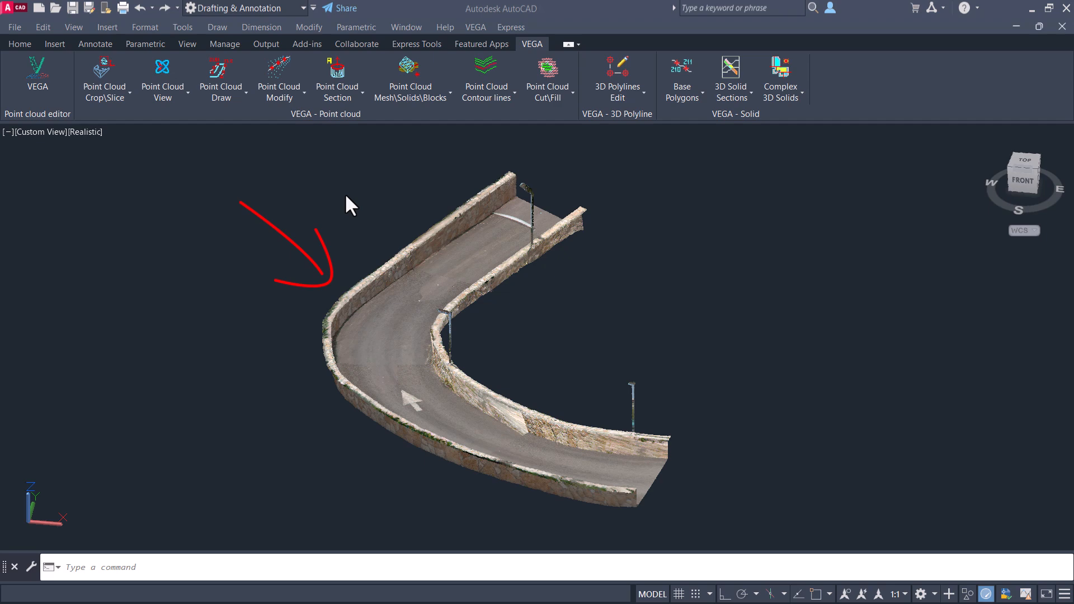
Start Draw 2 edges for the walled road bend in top view, with Offset SECOND polyline No, Z display Reference and Set Z at each vertex No.
{"action": "middle_click_drag", "start_coordinate": [347, 204], "coordinate": [518, 353], "text": "shift"}
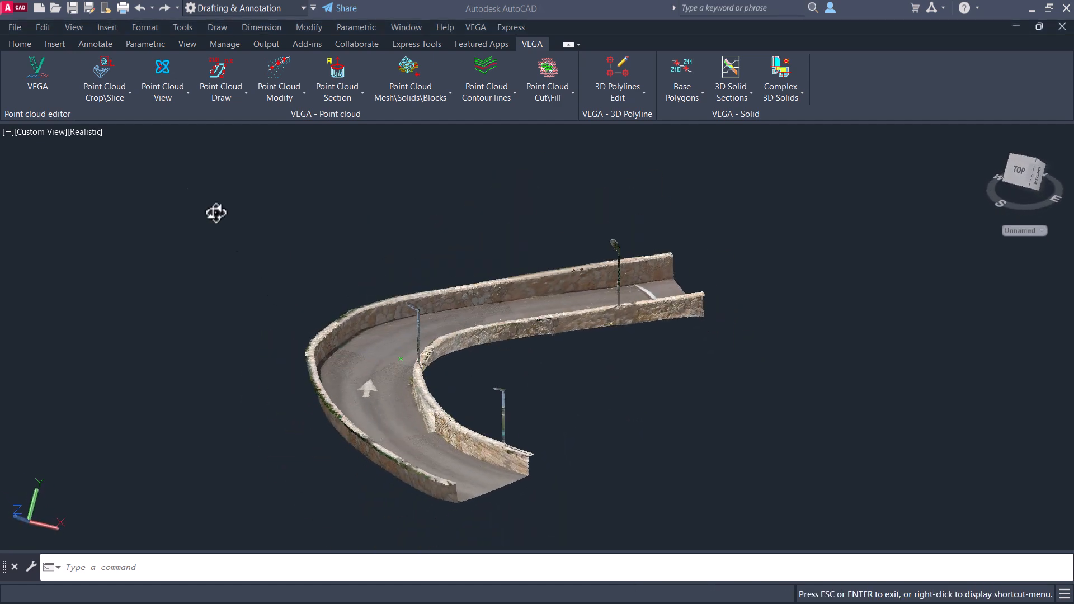
{"action": "left_click", "coordinate": [1020, 170]}
{"action": "left_click", "coordinate": [1060, 136]}
{"action": "middle_click", "coordinate": [672, 291]}
{"action": "middle_click", "coordinate": [672, 291]}
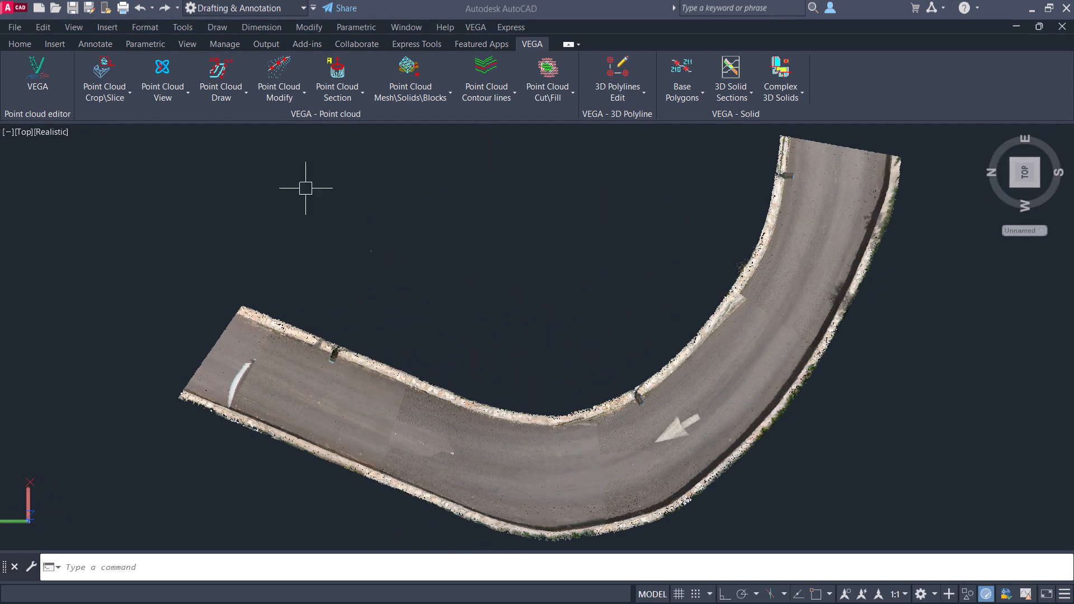
{"action": "left_click", "coordinate": [210, 96]}
{"action": "left_click", "coordinate": [244, 178]}
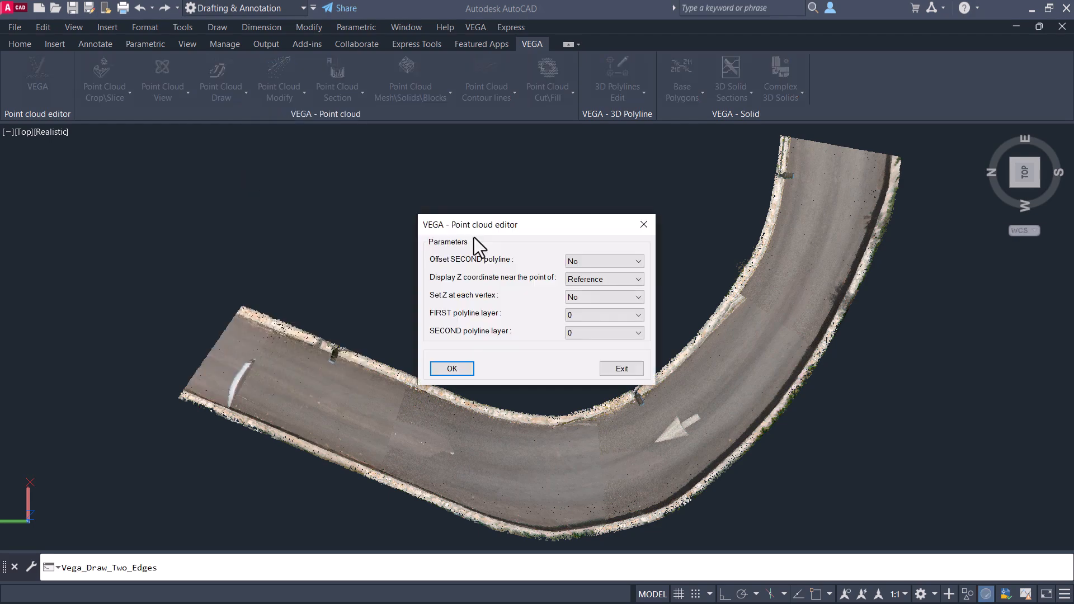
{"action": "left_click", "coordinate": [452, 369]}
Start the outer wall's edges near the white road line, with Z references on road and wall top, and add two vertices along the wall.
{"action": "scroll", "coordinate": [226, 411], "scroll_direction": "up", "scroll_amount": 3}
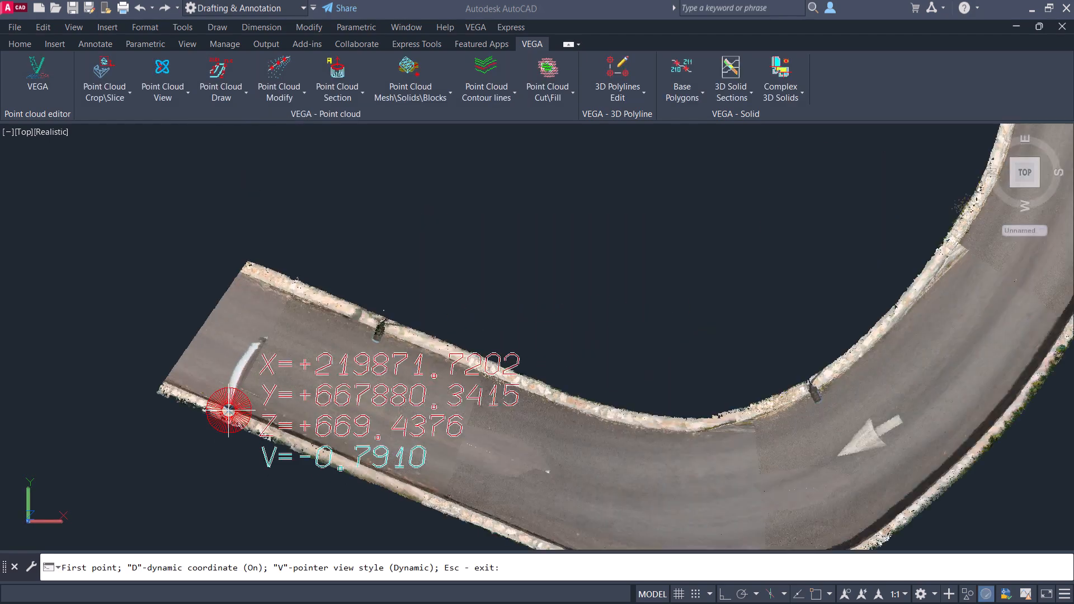
{"action": "left_click", "coordinate": [183, 391]}
{"action": "scroll", "coordinate": [193, 387], "scroll_direction": "up", "scroll_amount": 2}
{"action": "left_click", "coordinate": [202, 382]}
{"action": "left_click", "coordinate": [189, 402]}
{"action": "middle_click_drag", "start_coordinate": [446, 461], "coordinate": [203, 308]}
{"action": "left_click", "coordinate": [275, 379]}
{"action": "left_click", "coordinate": [515, 475]}
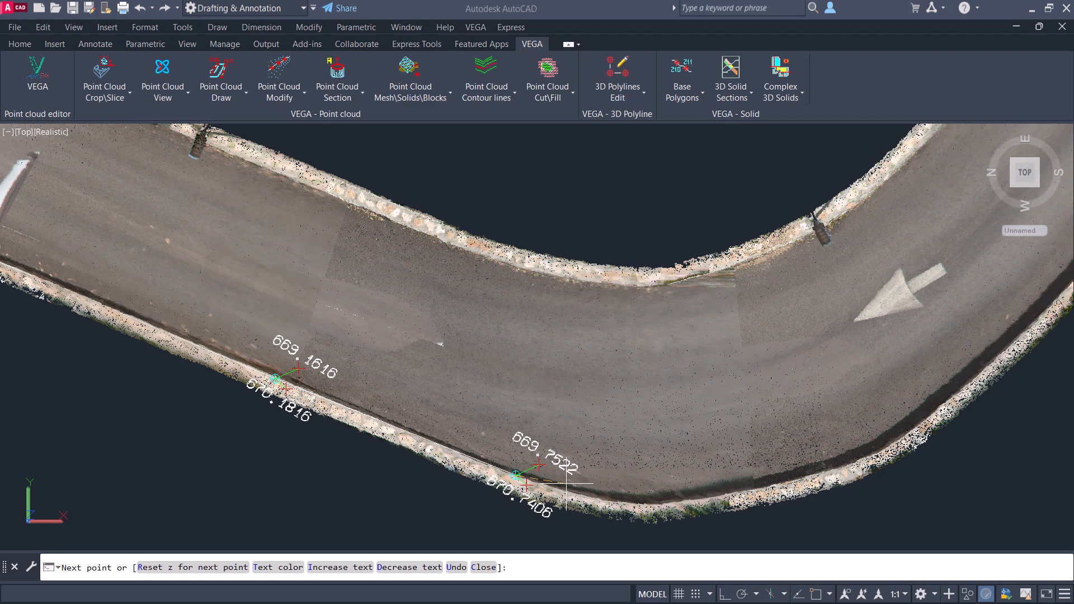
Reset Z for the next vertex at the start of the outer wall's bend, taking the references from the road and the wall top.
{"action": "type", "text": "r"}
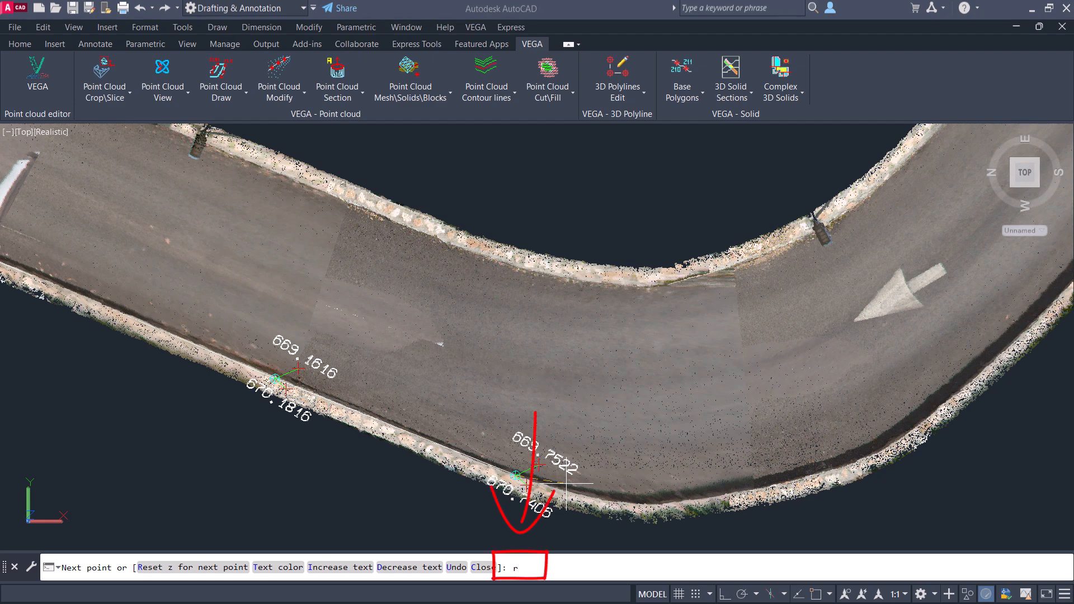
{"action": "key", "text": "Return"}
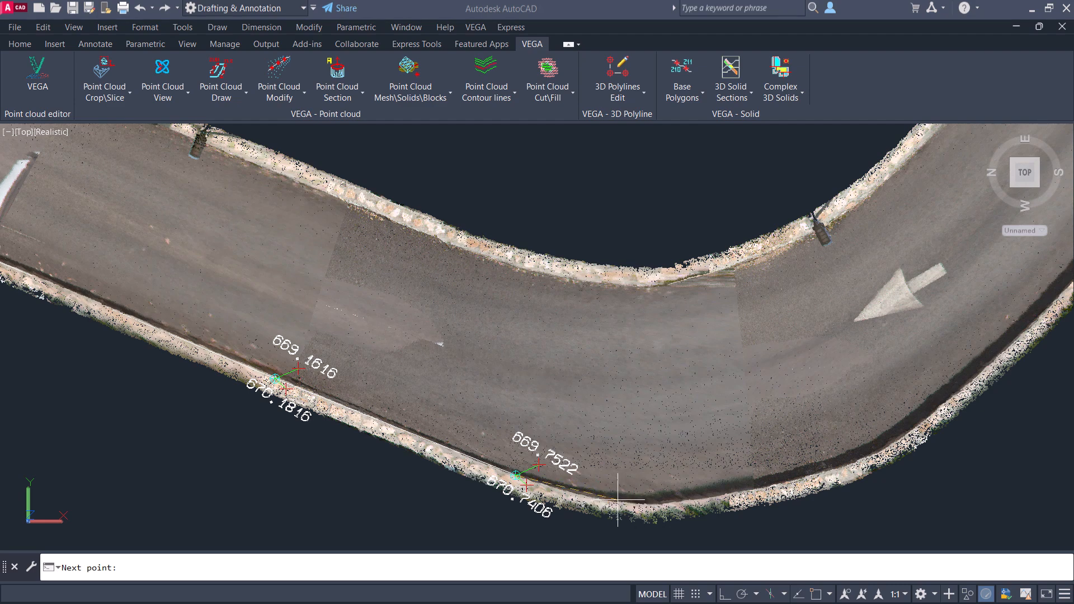
{"action": "left_click", "coordinate": [595, 498]}
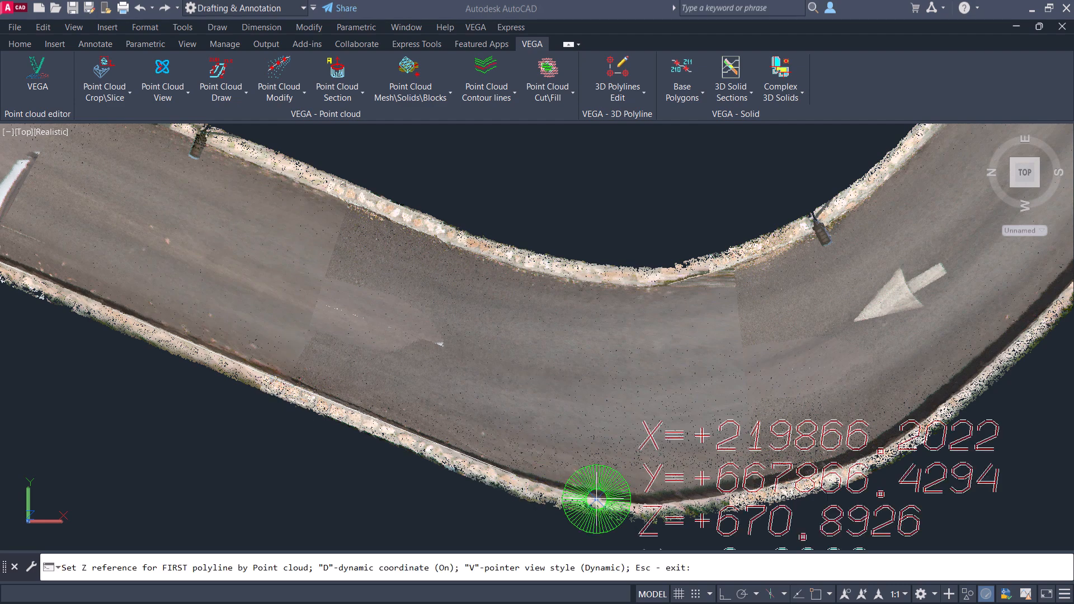
{"action": "left_click", "coordinate": [605, 484]}
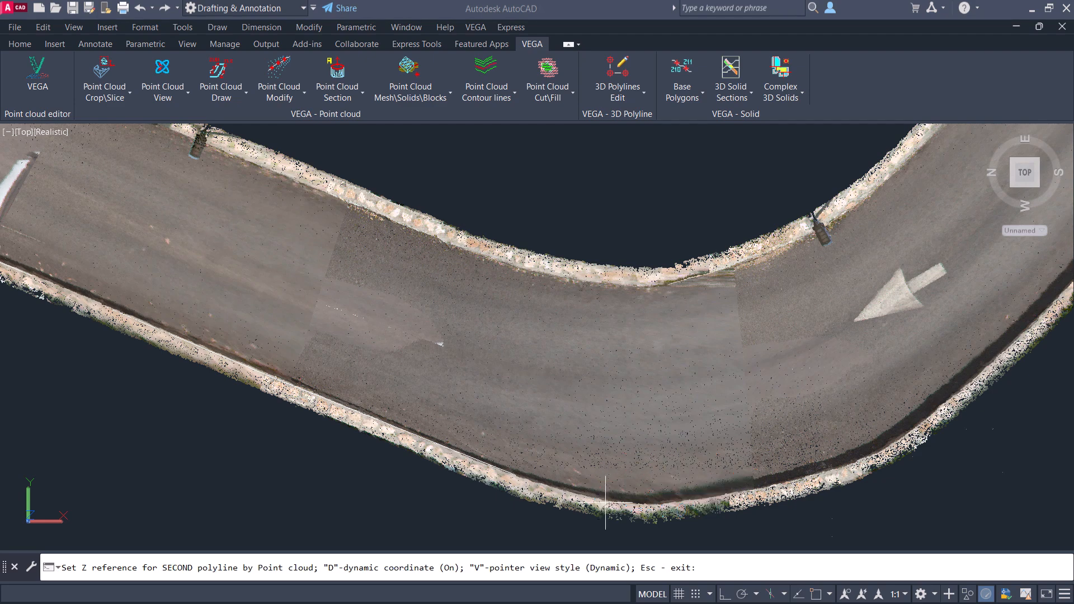
{"action": "left_click", "coordinate": [606, 505]}
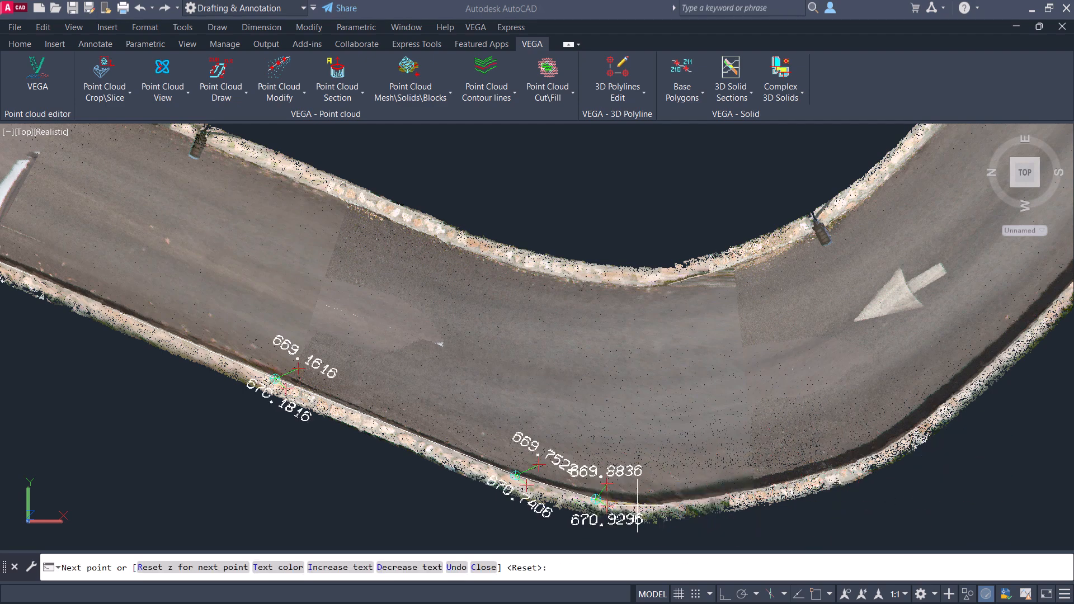
Continue the outer wall edges around the bend with four more vertices, resetting Z for the second of them.
{"action": "left_click", "coordinate": [639, 507]}
{"action": "type", "text": "r"}
{"action": "key", "text": "Return"}
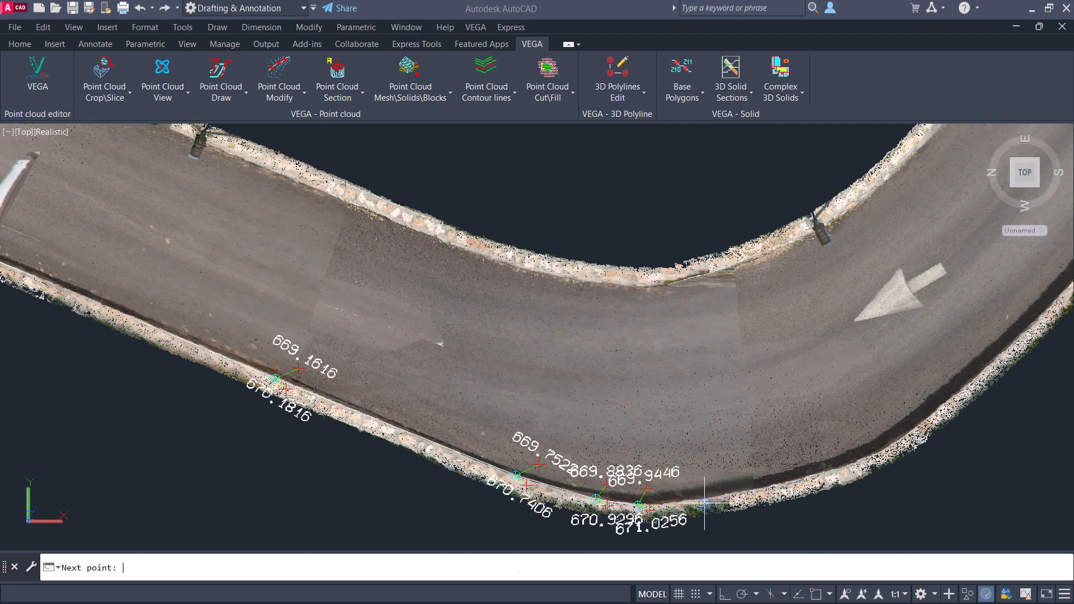
{"action": "key", "text": "Return"}
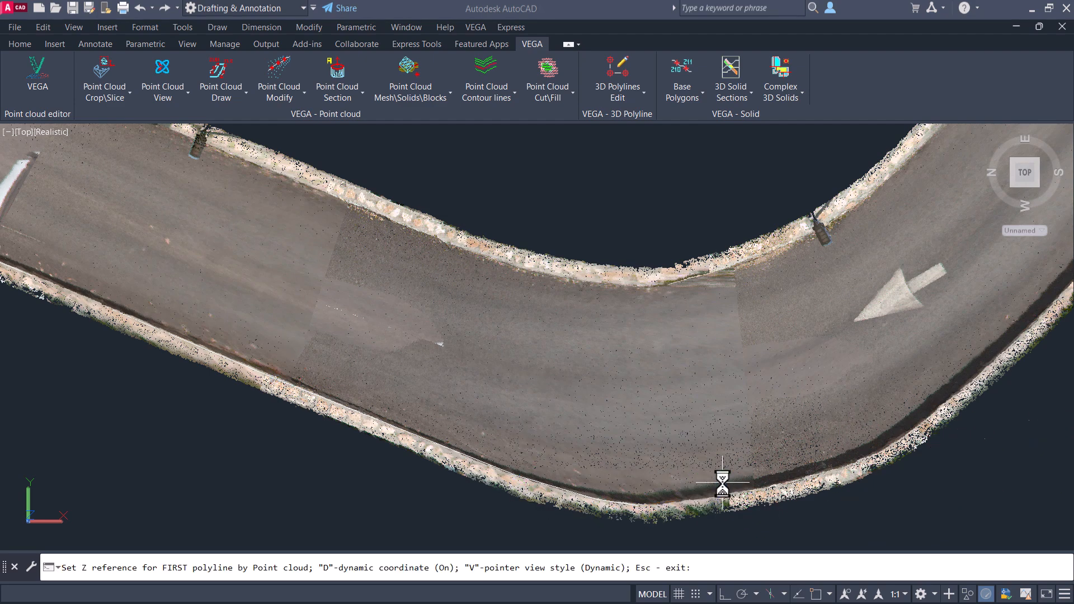
{"action": "left_click", "coordinate": [734, 496]}
{"action": "left_click", "coordinate": [854, 466]}
{"action": "left_click", "coordinate": [912, 430]}
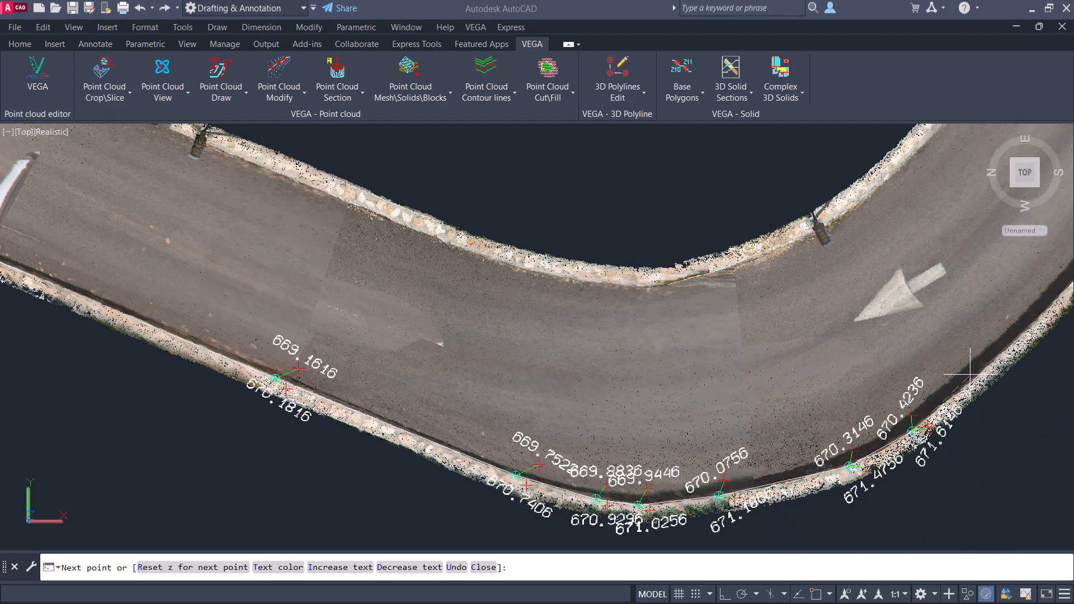
Continue the two edges with seven more vertices along the rest of the outer wall and finish the polylines.
{"action": "left_click", "coordinate": [997, 358]}
{"action": "middle_click_drag", "start_coordinate": [1018, 280], "coordinate": [804, 369]}
{"action": "left_click", "coordinate": [843, 388]}
{"action": "left_click", "coordinate": [905, 316]}
{"action": "left_click", "coordinate": [970, 217]}
{"action": "middle_click_drag", "start_coordinate": [1035, 173], "coordinate": [868, 318]}
{"action": "left_click", "coordinate": [860, 261]}
{"action": "left_click", "coordinate": [906, 167]}
{"action": "middle_click_drag", "start_coordinate": [911, 162], "coordinate": [813, 358]}
{"action": "left_click", "coordinate": [827, 278]}
{"action": "key", "text": "Return"}
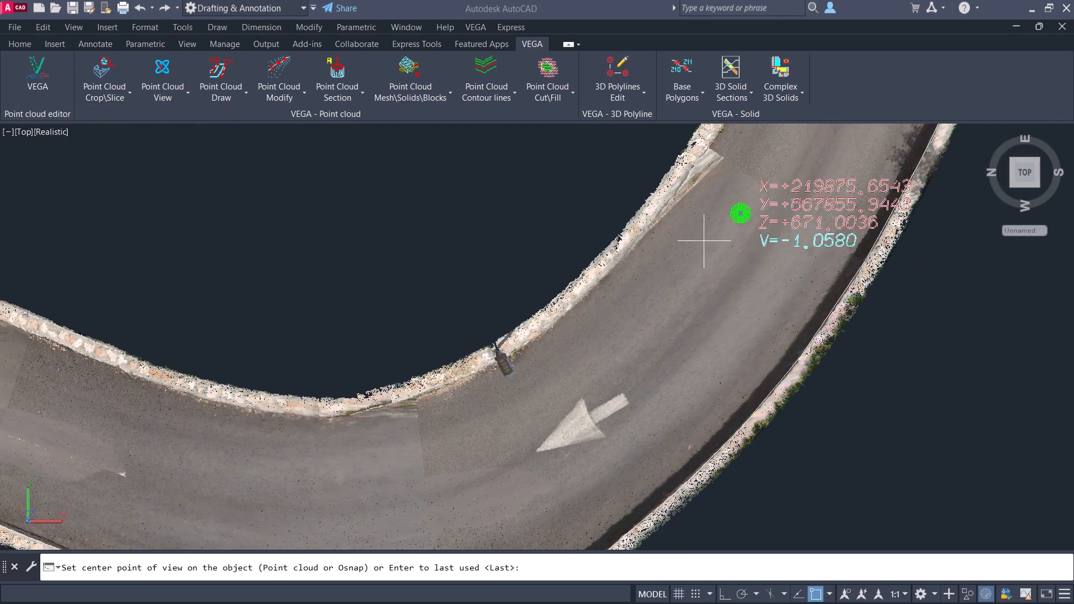
Examine the two outer wall polylines against the point cloud in an orbited 3D view.
{"action": "left_click", "coordinate": [420, 476]}
{"action": "left_click_drag", "start_coordinate": [595, 436], "coordinate": [734, 451]}
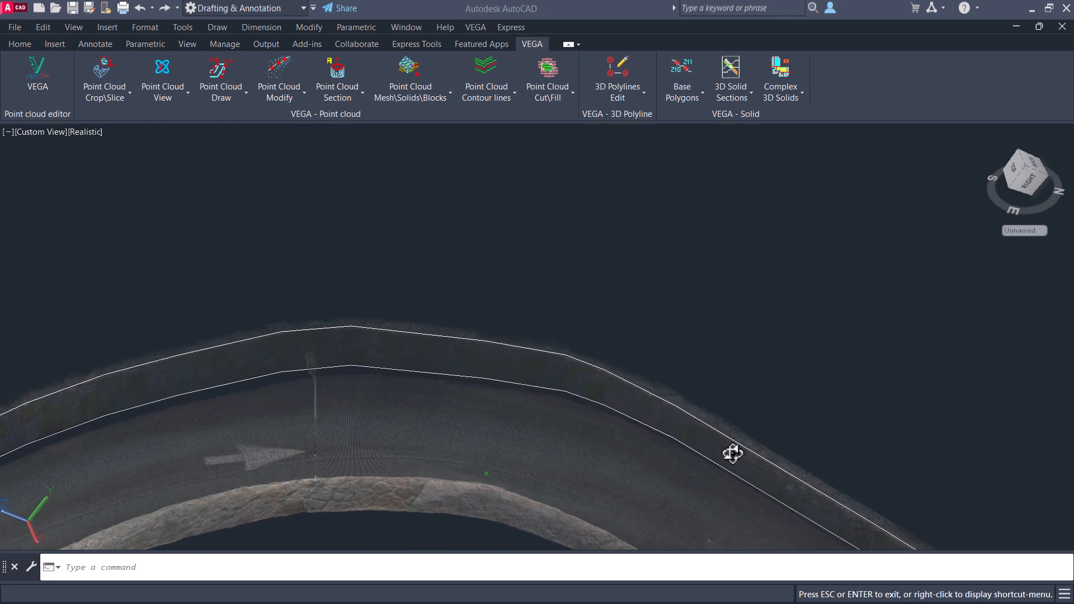
{"action": "key", "text": "Escape"}
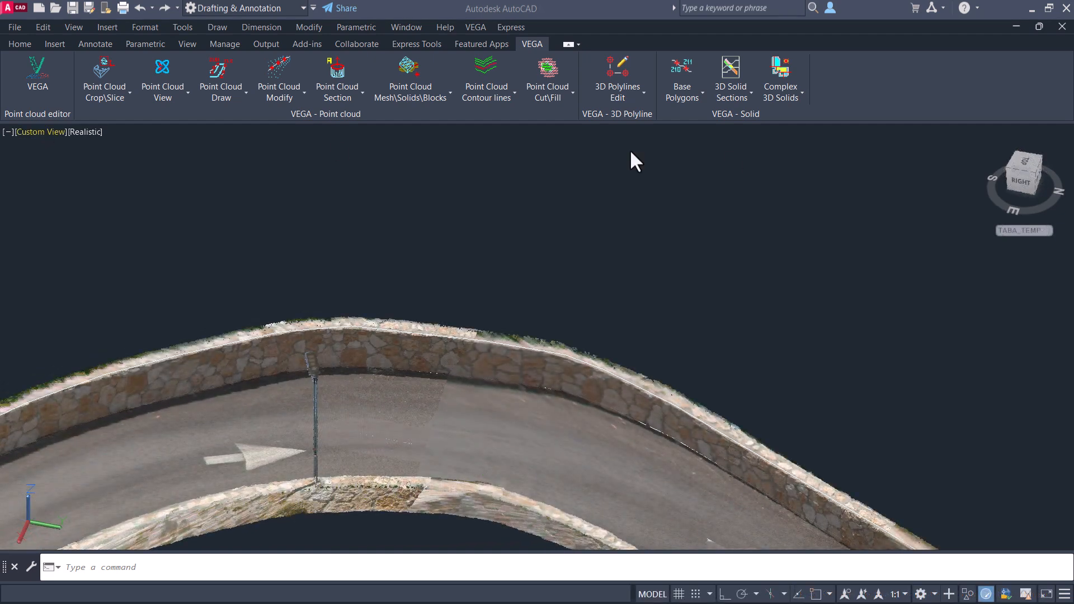
Return to the top view and start Draw 1 edge by Point Cloud with Set Z at each vertex set to No.
{"action": "left_click", "coordinate": [1024, 163]}
{"action": "scroll", "coordinate": [569, 303], "scroll_direction": "up", "scroll_amount": 2}
{"action": "left_click", "coordinate": [224, 81]}
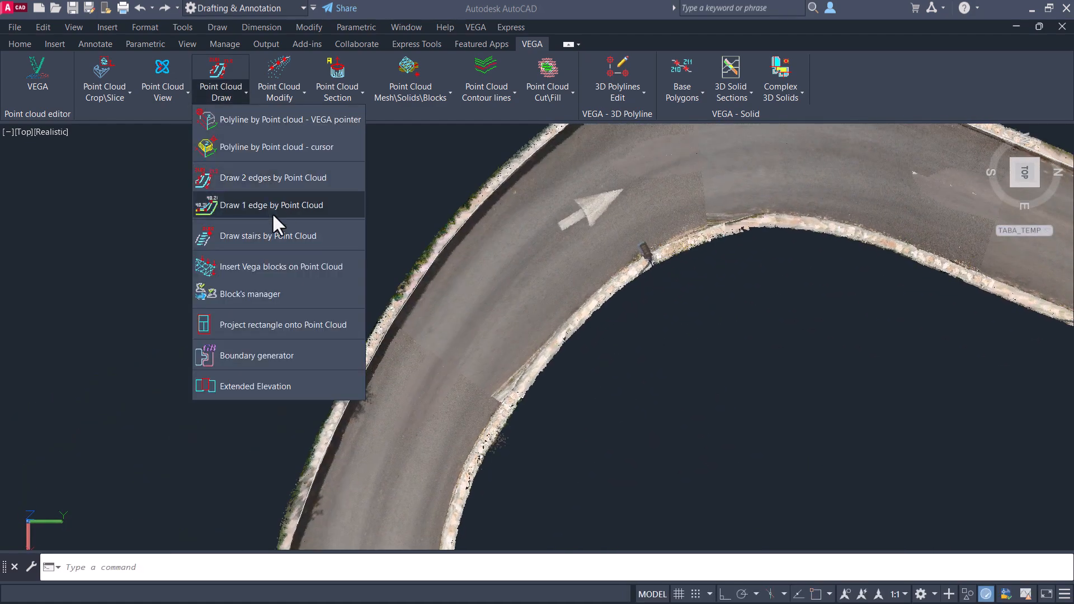
{"action": "left_click", "coordinate": [277, 206]}
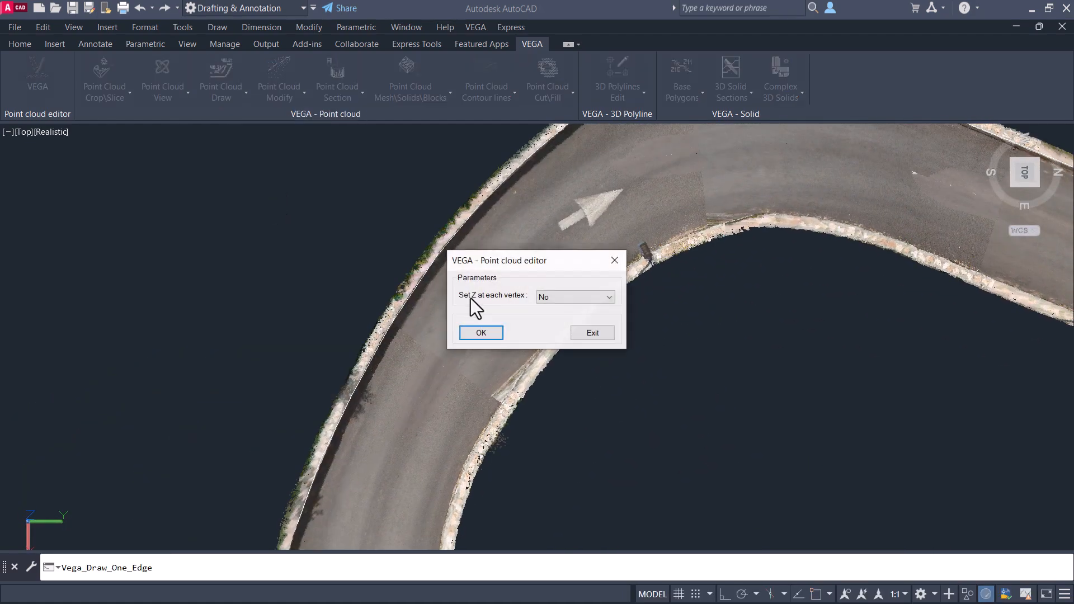
{"action": "left_click", "coordinate": [480, 333]}
Start the inner wall's base edge beside the lamp post at the road's end, with its Z reference on the road, and trace towards the bend.
{"action": "scroll", "coordinate": [523, 391], "scroll_direction": "up", "scroll_amount": 3}
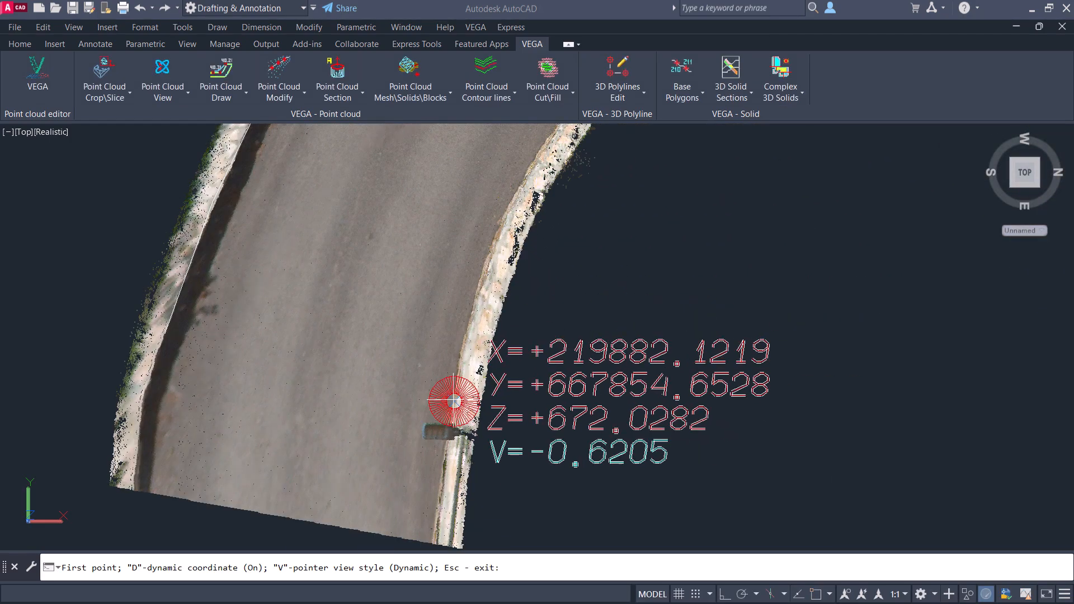
{"action": "left_click", "coordinate": [426, 392]}
{"action": "left_click", "coordinate": [464, 231]}
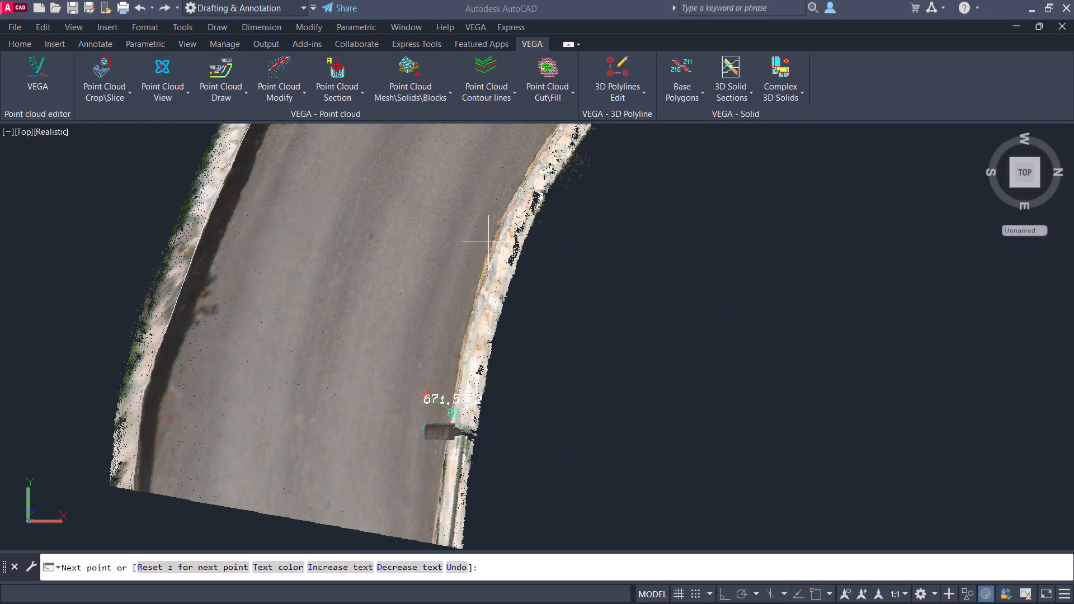
{"action": "middle_click_drag", "start_coordinate": [500, 223], "coordinate": [434, 393]}
{"action": "left_click", "coordinate": [488, 302]}
{"action": "left_click", "coordinate": [521, 250]}
{"action": "middle_click_drag", "start_coordinate": [522, 250], "coordinate": [345, 474]}
{"action": "left_click", "coordinate": [474, 303]}
Continue the inner wall edge with three vertices past the white arrow and the middle lamp post.
{"action": "middle_click_drag", "start_coordinate": [586, 200], "coordinate": [420, 342]}
{"action": "left_click", "coordinate": [421, 342]}
{"action": "left_click", "coordinate": [543, 282]}
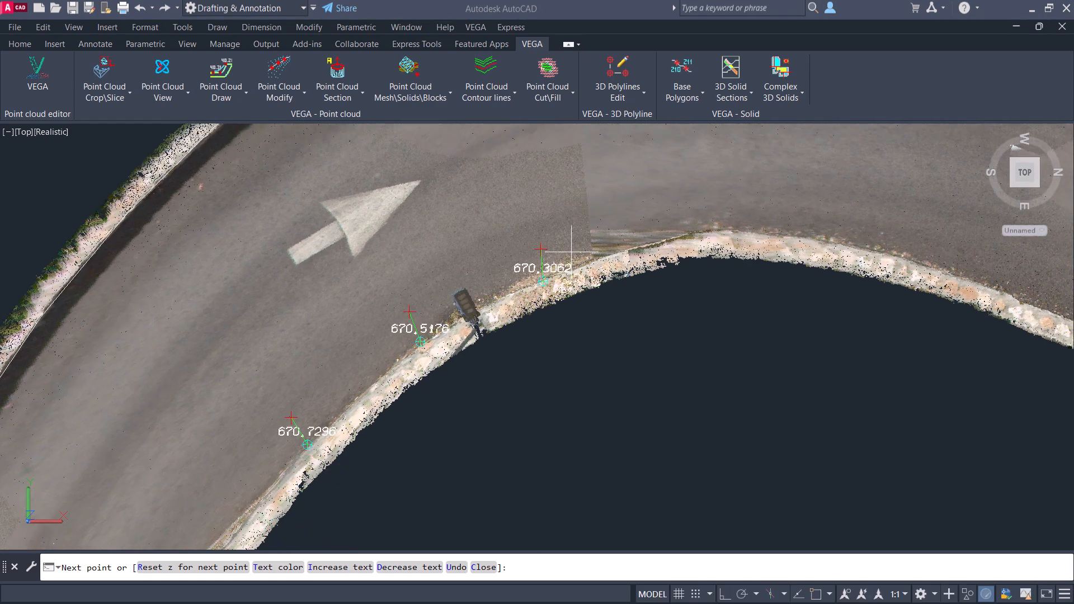
{"action": "left_click", "coordinate": [648, 244]}
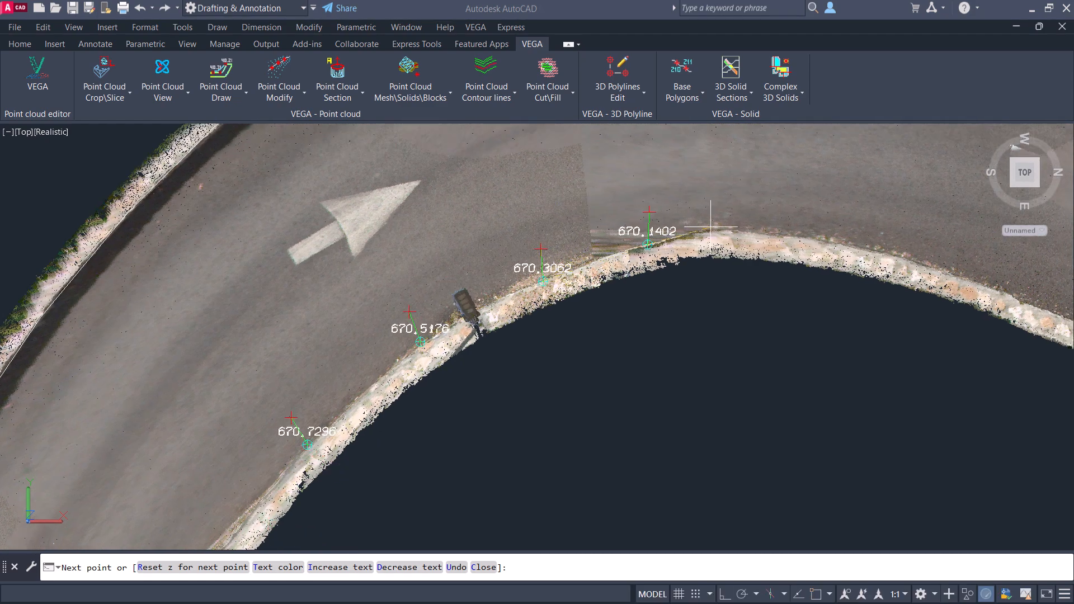
Reset Z for the next vertex at the crest of the inner bend and add another vertex beyond it.
{"action": "key", "text": "Return"}
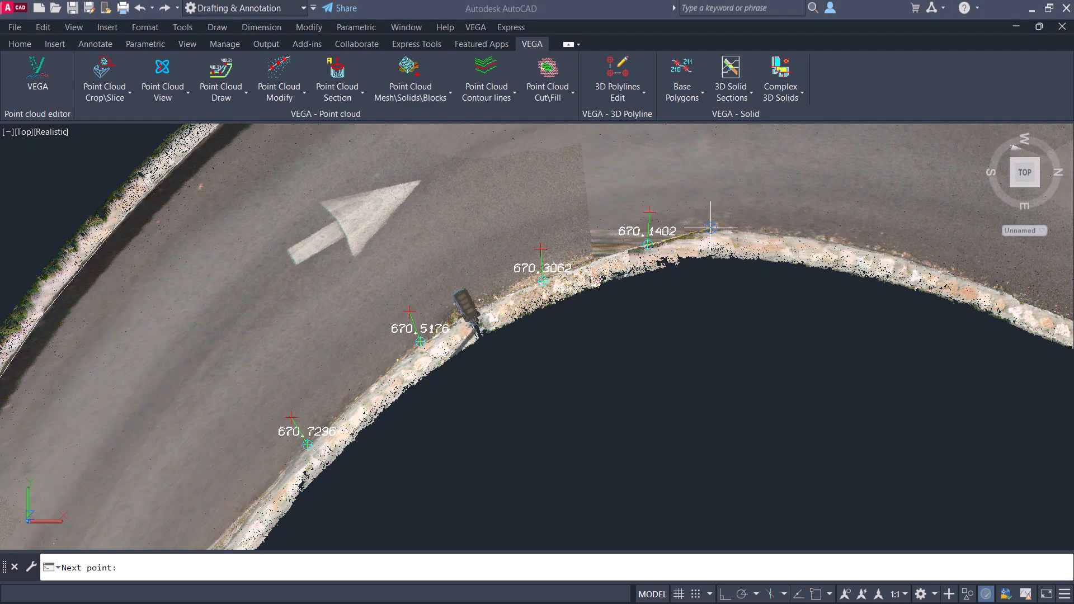
{"action": "left_click", "coordinate": [727, 230]}
{"action": "left_click", "coordinate": [828, 239]}
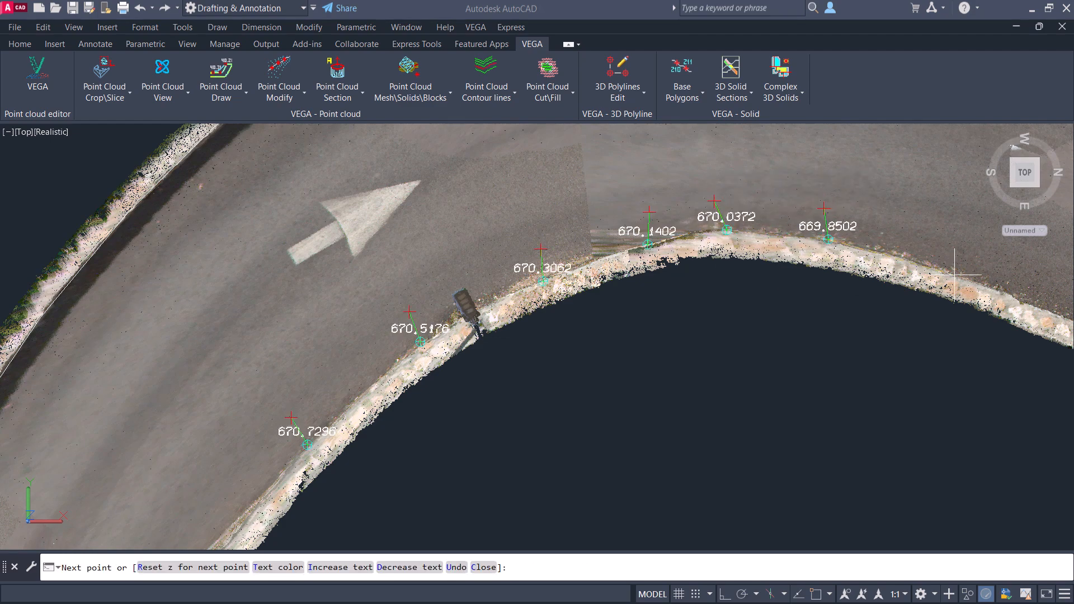
Add three more vertices along the inner wall up to the far lamp post, finish the edge and view it in 3D.
{"action": "left_click", "coordinate": [970, 280]}
{"action": "middle_click_drag", "start_coordinate": [993, 292], "coordinate": [622, 258]}
{"action": "left_click", "coordinate": [731, 301]}
{"action": "left_click", "coordinate": [916, 383]}
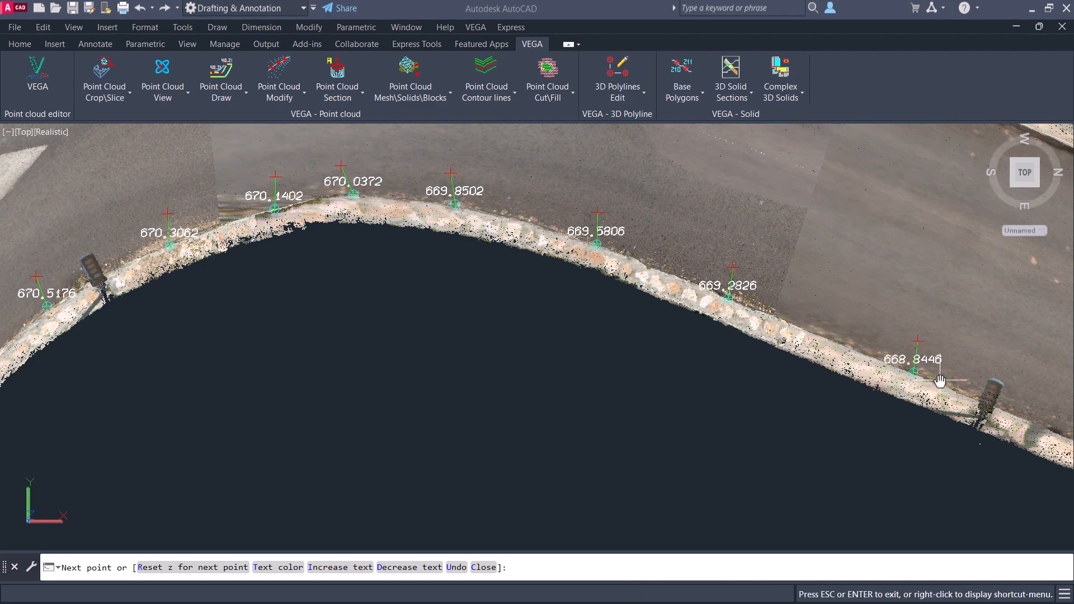
{"action": "middle_click_drag", "start_coordinate": [941, 381], "coordinate": [581, 311]}
{"action": "key", "text": "Return"}
{"action": "middle_click_drag", "start_coordinate": [707, 211], "coordinate": [552, 362], "text": "shift"}
{"action": "left_click_drag", "start_coordinate": [187, 95], "coordinate": [248, 107]}
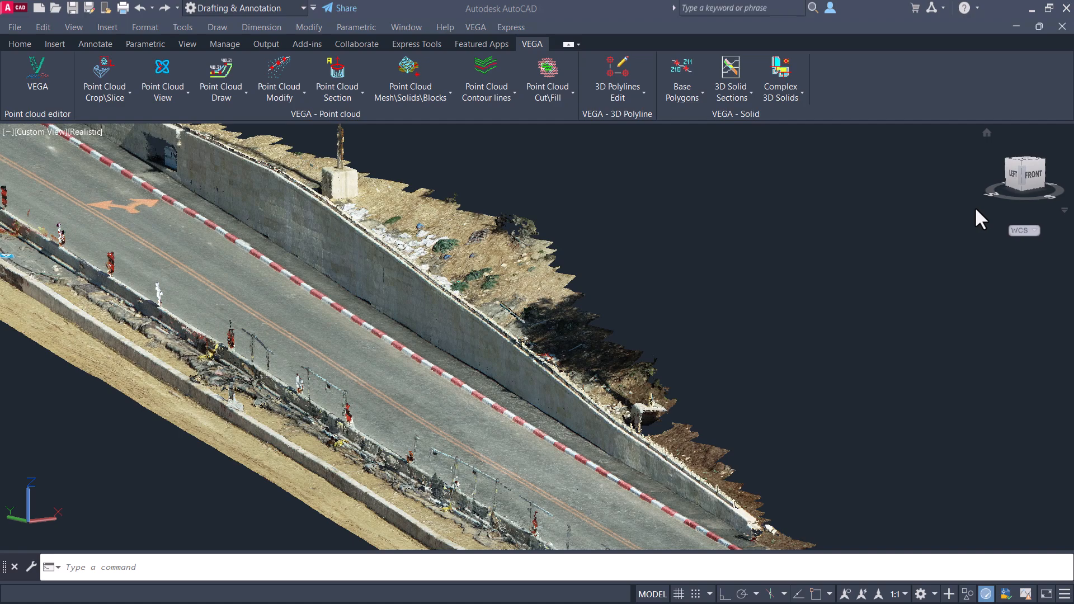
Start Draw 2 edges on the straight concrete retaining wall near the concrete block, with Z references on the road and the wall's top.
{"action": "scroll", "coordinate": [425, 399], "scroll_direction": "up", "scroll_amount": 3}
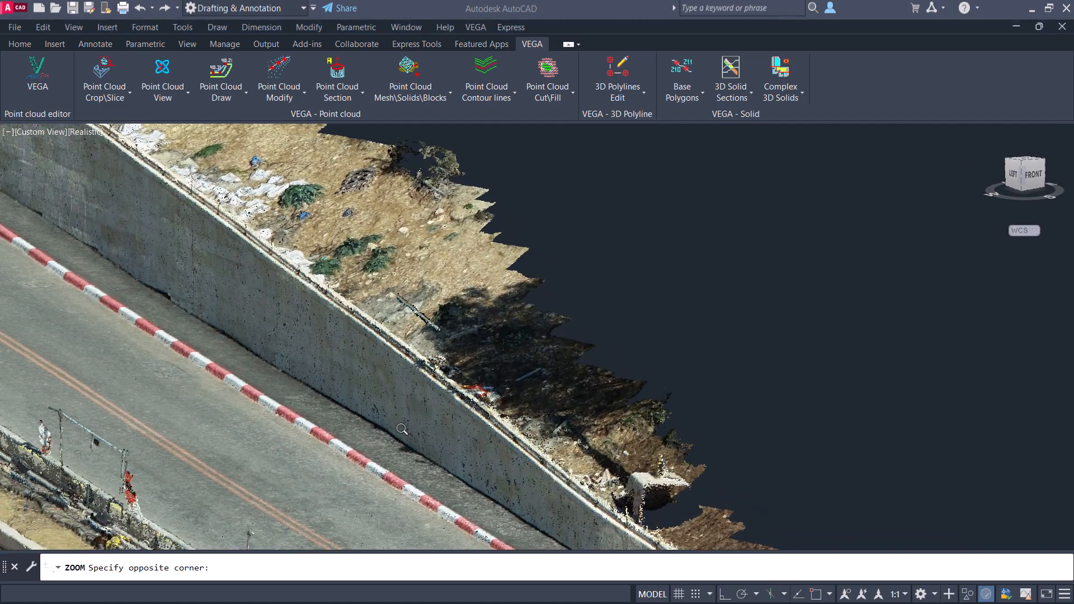
{"action": "scroll", "coordinate": [313, 372], "scroll_direction": "up", "scroll_amount": 4}
{"action": "middle_click_drag", "start_coordinate": [314, 372], "coordinate": [579, 532]}
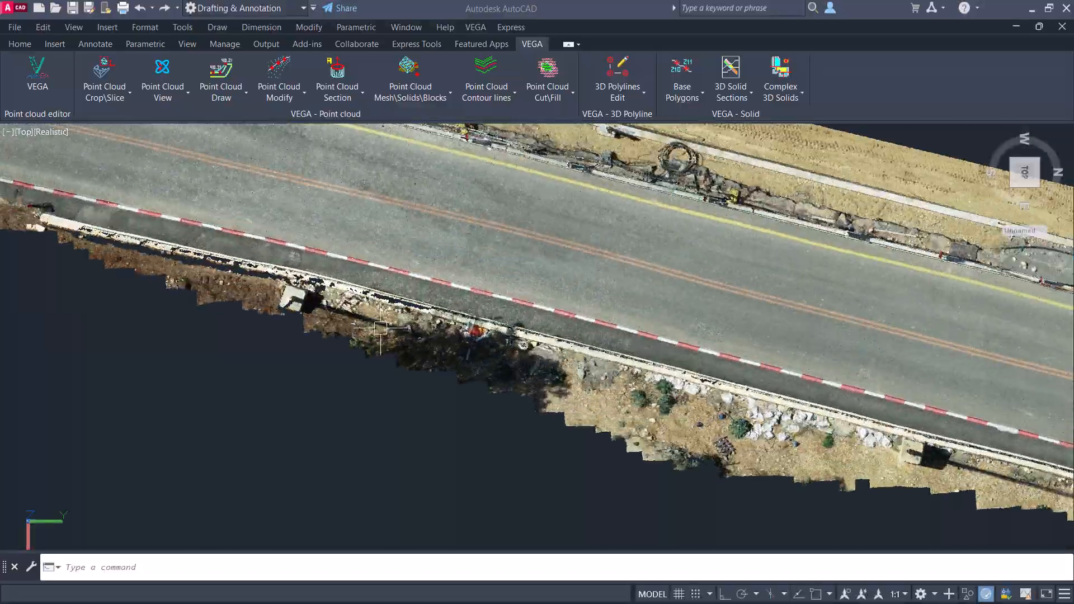
{"action": "scroll", "coordinate": [299, 284], "scroll_direction": "up", "scroll_amount": 2}
{"action": "scroll", "coordinate": [529, 311], "scroll_direction": "up", "scroll_amount": 2}
{"action": "scroll", "coordinate": [290, 244], "scroll_direction": "up", "scroll_amount": 2}
{"action": "middle_click_drag", "start_coordinate": [290, 244], "coordinate": [579, 258], "text": "shift"}
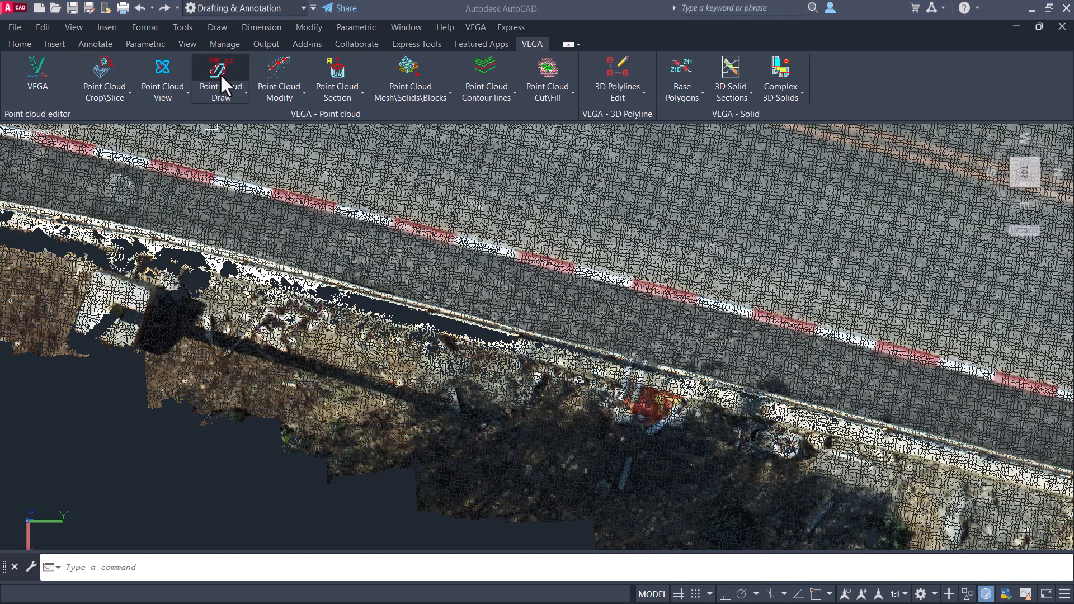
{"action": "left_click", "coordinate": [221, 94]}
{"action": "left_click", "coordinate": [239, 147]}
{"action": "left_click", "coordinate": [294, 235]}
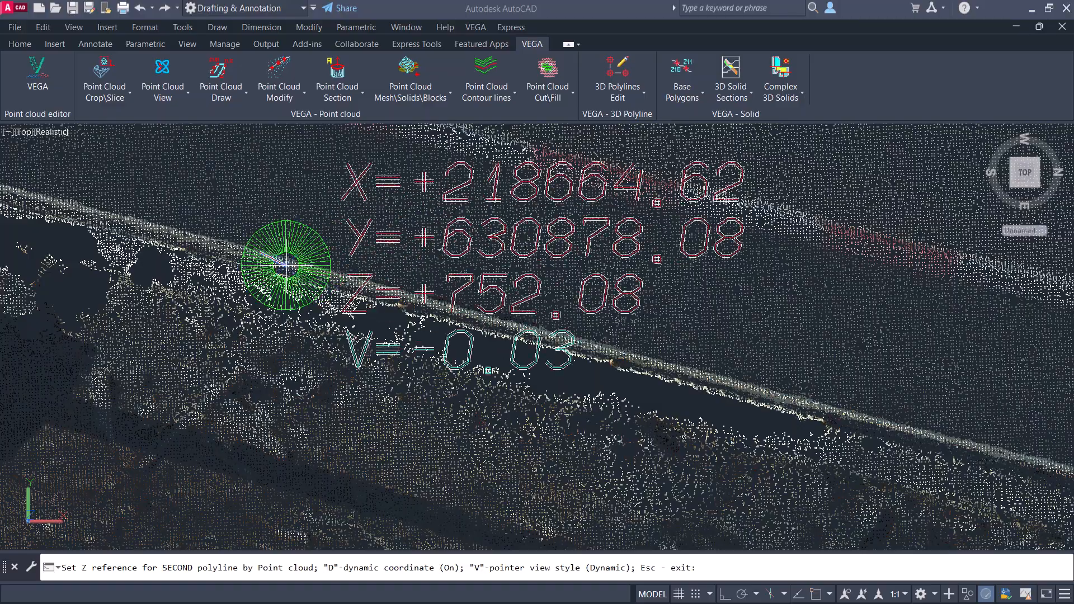
{"action": "left_click", "coordinate": [287, 265]}
Trace the two wall edges with six more vertices along the retaining wall and finish the polylines.
{"action": "middle_click_drag", "start_coordinate": [847, 425], "coordinate": [256, 361]}
{"action": "left_click", "coordinate": [319, 373]}
{"action": "left_click", "coordinate": [713, 470]}
{"action": "middle_click_drag", "start_coordinate": [826, 427], "coordinate": [61, 272]}
{"action": "left_click", "coordinate": [476, 447]}
{"action": "middle_click_drag", "start_coordinate": [731, 508], "coordinate": [164, 305]}
{"action": "left_click", "coordinate": [565, 417]}
{"action": "left_click", "coordinate": [849, 489]}
{"action": "left_click", "coordinate": [953, 515]}
View the edges in 3D and stretch the first sagging upper-polyline vertex to the wall's top edge using Stretch 3D Polyline vertex with VEGA pointer.
{"action": "left_click", "coordinate": [163, 94]}
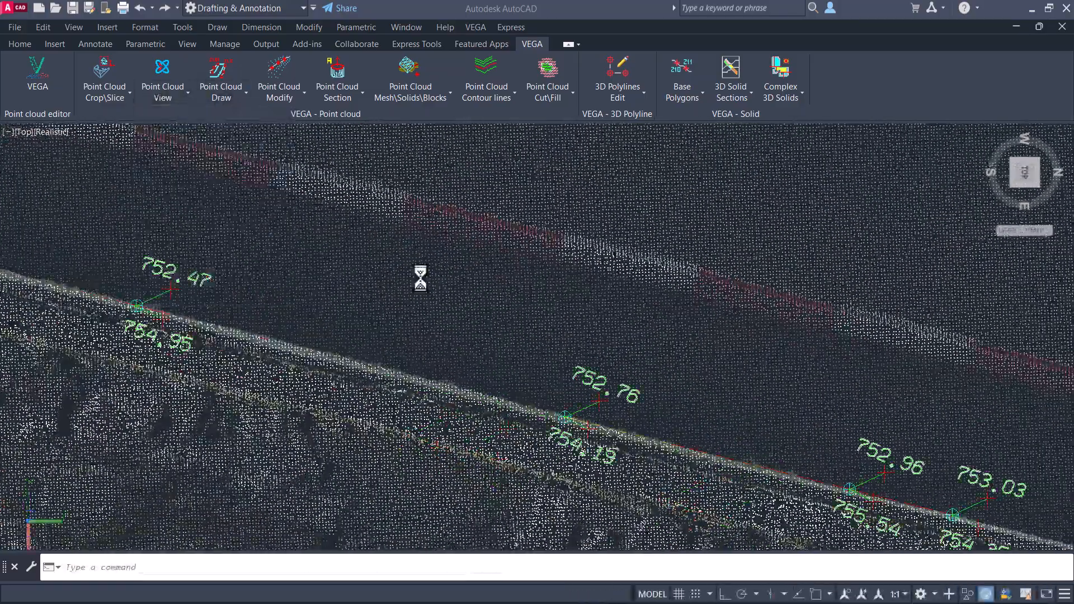
{"action": "left_click", "coordinate": [178, 125]}
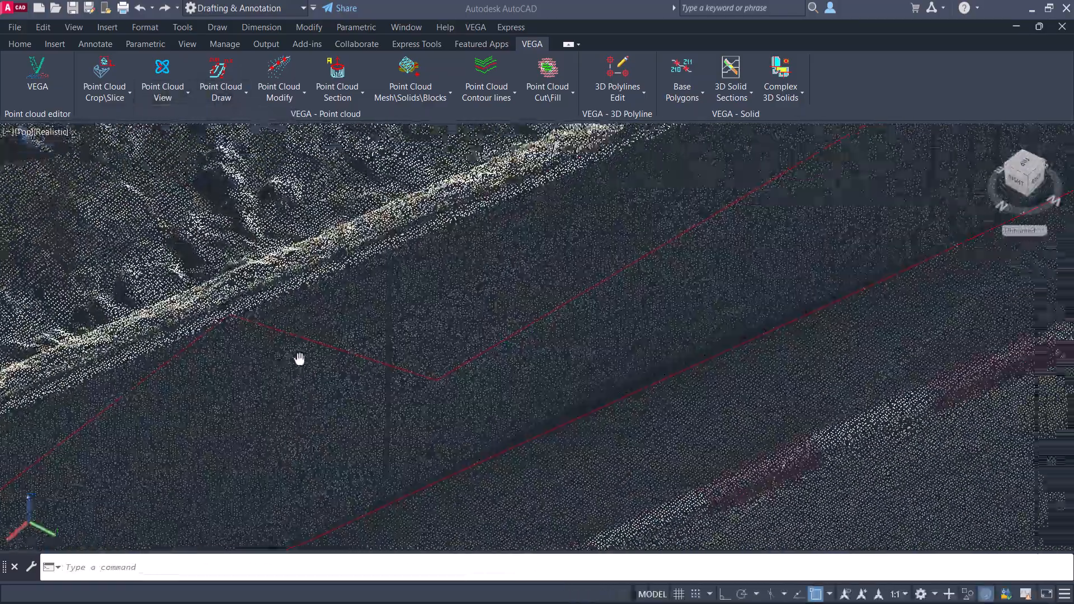
{"action": "middle_click_drag", "start_coordinate": [300, 360], "coordinate": [56, 467]}
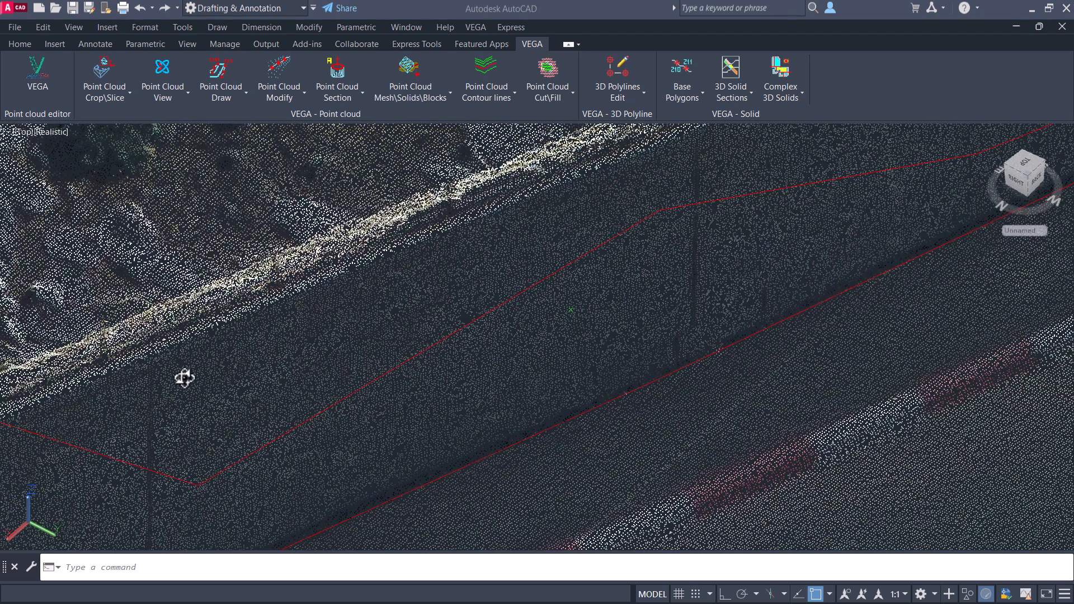
{"action": "scroll", "coordinate": [228, 363], "scroll_direction": "up", "scroll_amount": 1}
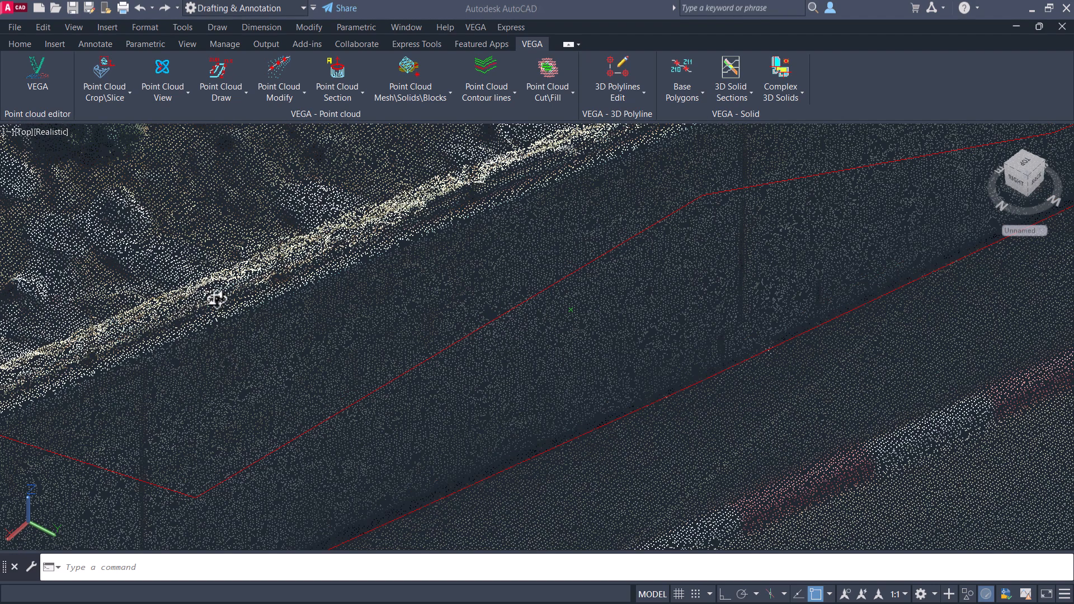
{"action": "scroll", "coordinate": [232, 339], "scroll_direction": "up", "scroll_amount": 1}
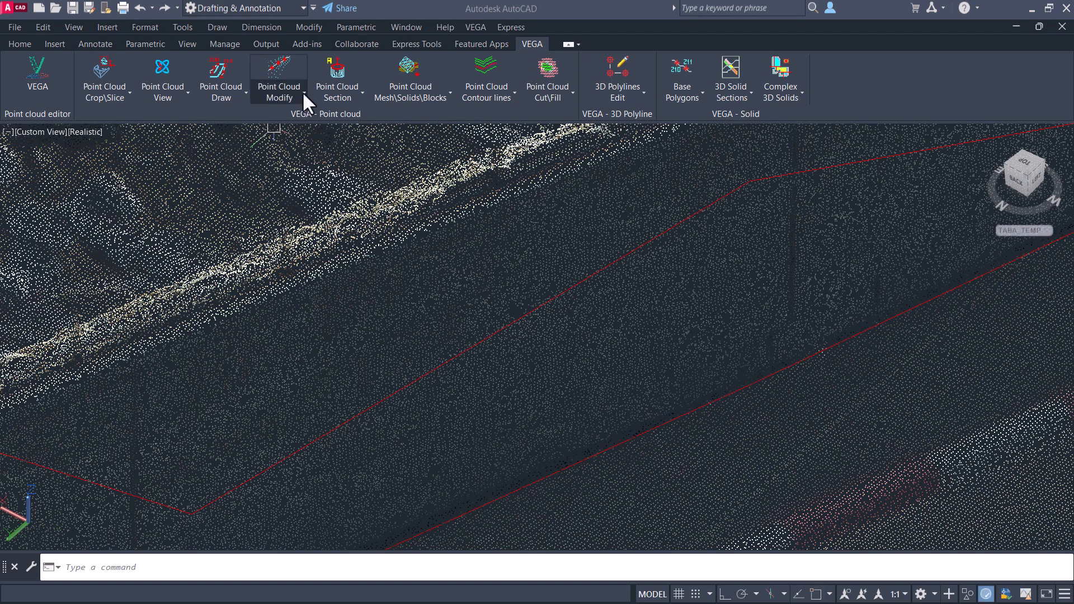
{"action": "left_click", "coordinate": [274, 101]}
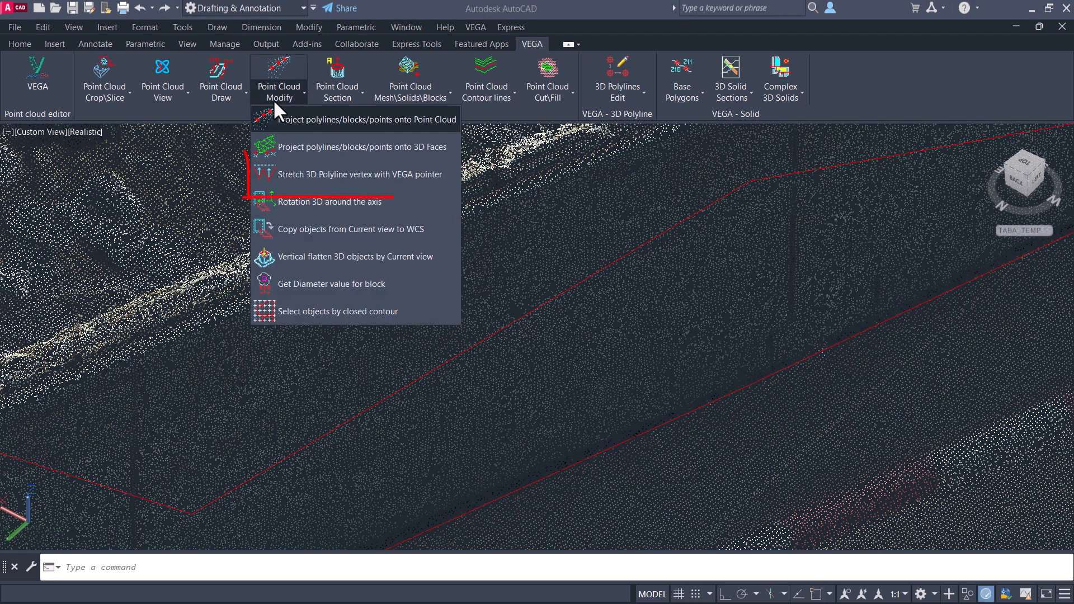
{"action": "left_click", "coordinate": [301, 174]}
{"action": "left_click", "coordinate": [192, 513]}
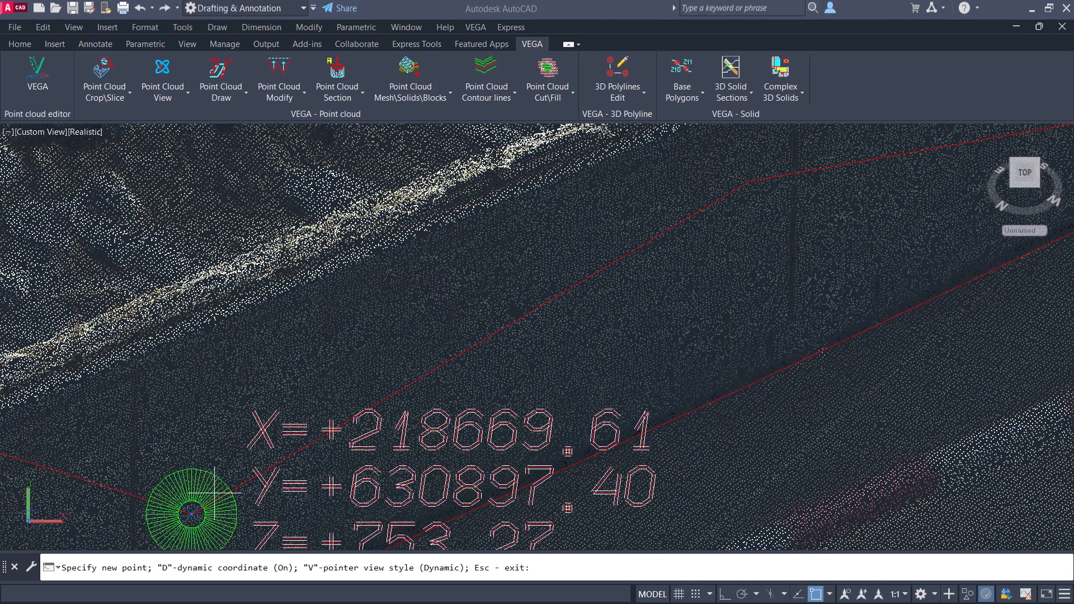
{"action": "left_click", "coordinate": [200, 327]}
Stretch the next three low vertices of the upper polyline up onto the retaining wall's top edge.
{"action": "middle_click_drag", "start_coordinate": [787, 208], "coordinate": [396, 448]}
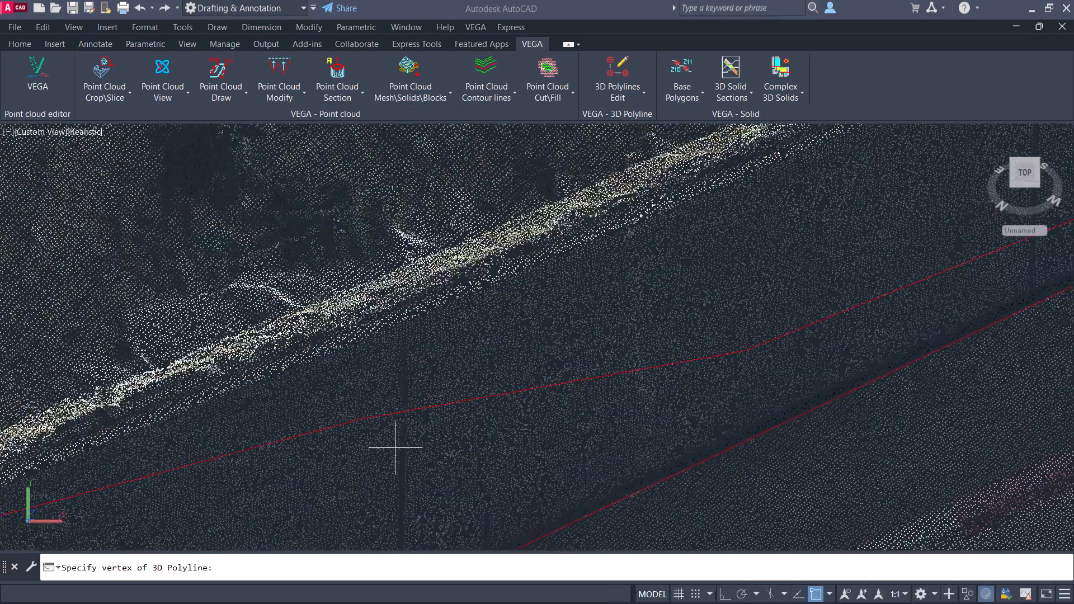
{"action": "left_click", "coordinate": [360, 419]}
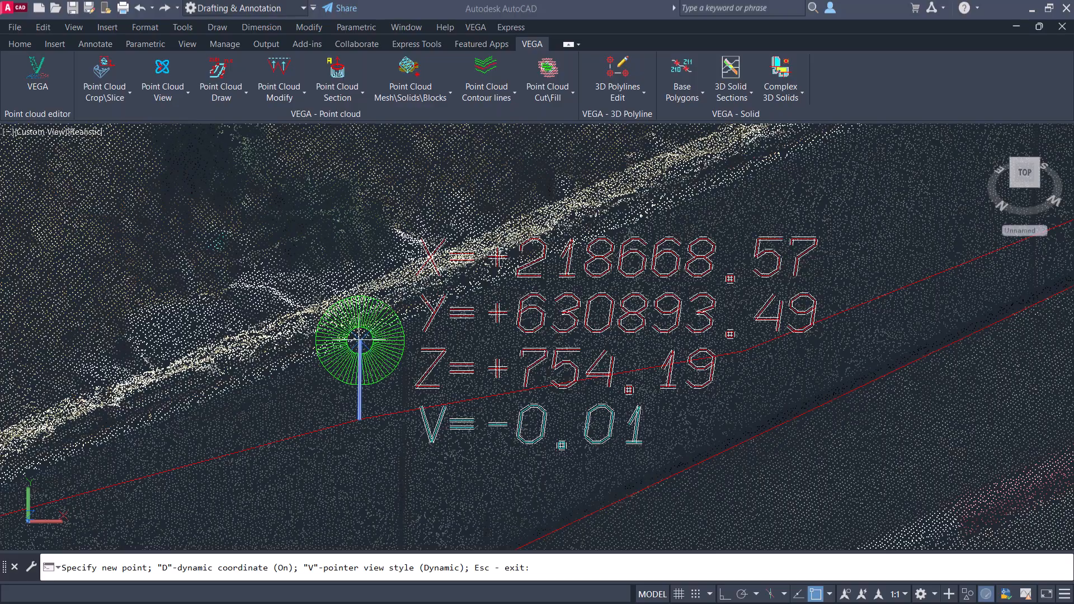
{"action": "left_click", "coordinate": [359, 340]}
{"action": "left_click", "coordinate": [743, 348]}
{"action": "left_click", "coordinate": [720, 184]}
{"action": "middle_click_drag", "start_coordinate": [844, 211], "coordinate": [330, 488]}
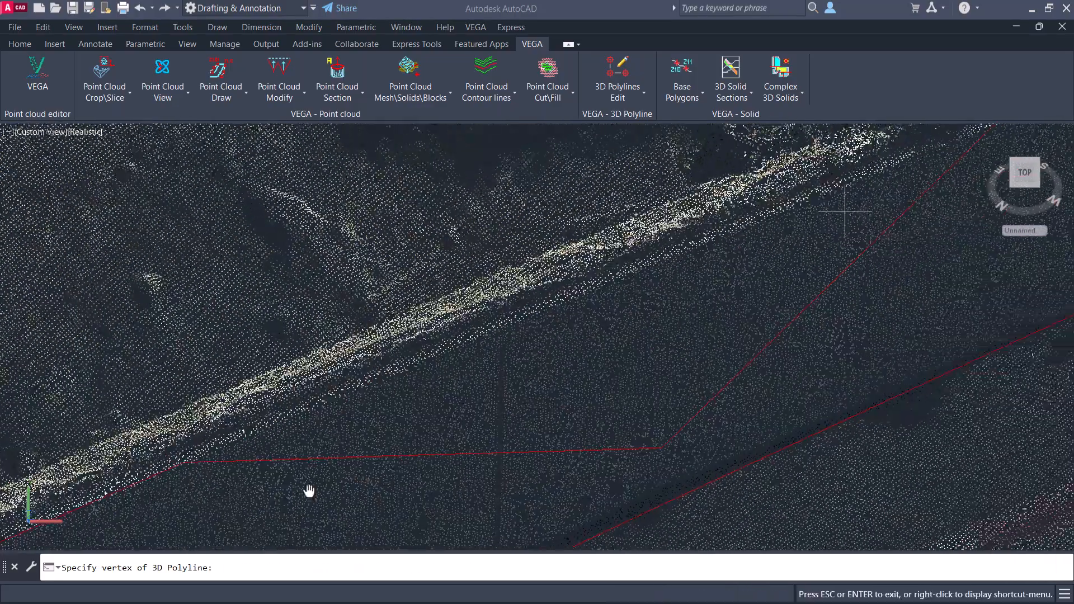
{"action": "left_click", "coordinate": [642, 451]}
{"action": "left_click", "coordinate": [621, 284]}
Stretch the last two low vertices up to the wall's top edge near the concrete block and end the command.
{"action": "middle_click_drag", "start_coordinate": [771, 287], "coordinate": [1028, 296]}
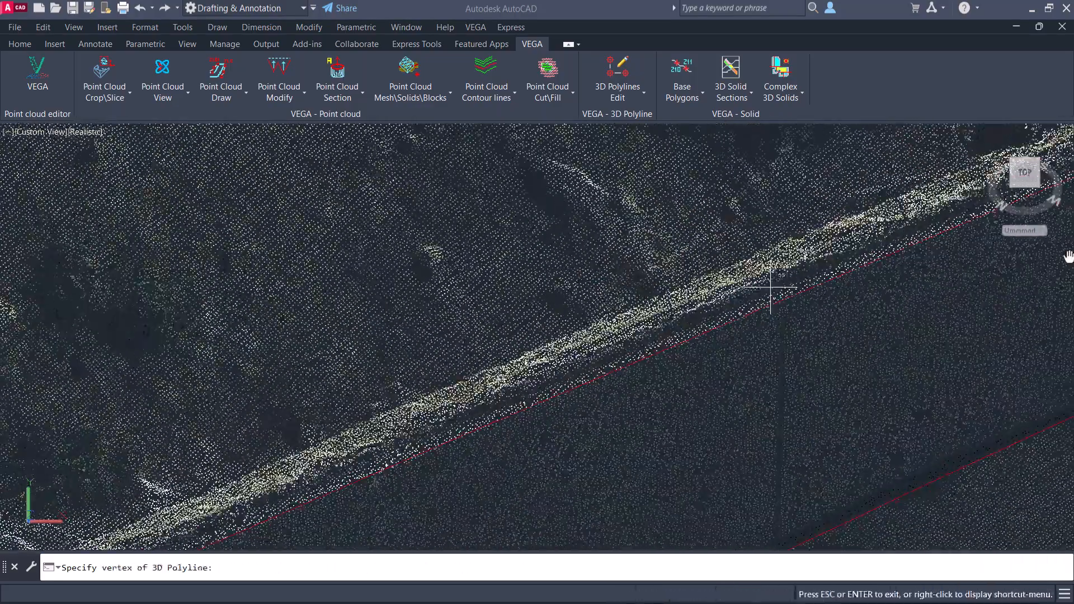
{"action": "scroll", "coordinate": [1028, 296], "scroll_direction": "down", "scroll_amount": 4}
{"action": "scroll", "coordinate": [496, 484], "scroll_direction": "up", "scroll_amount": 4}
{"action": "left_click", "coordinate": [472, 430]}
{"action": "left_click", "coordinate": [465, 326]}
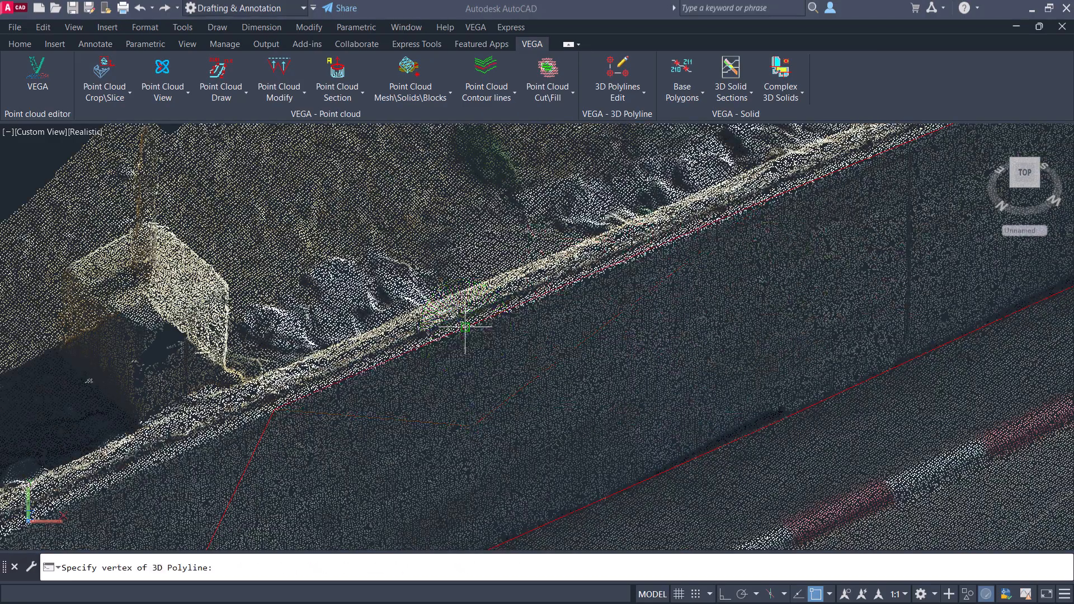
{"action": "middle_click_drag", "start_coordinate": [319, 490], "coordinate": [560, 350]}
{"action": "left_click", "coordinate": [445, 417]}
{"action": "left_click", "coordinate": [390, 327]}
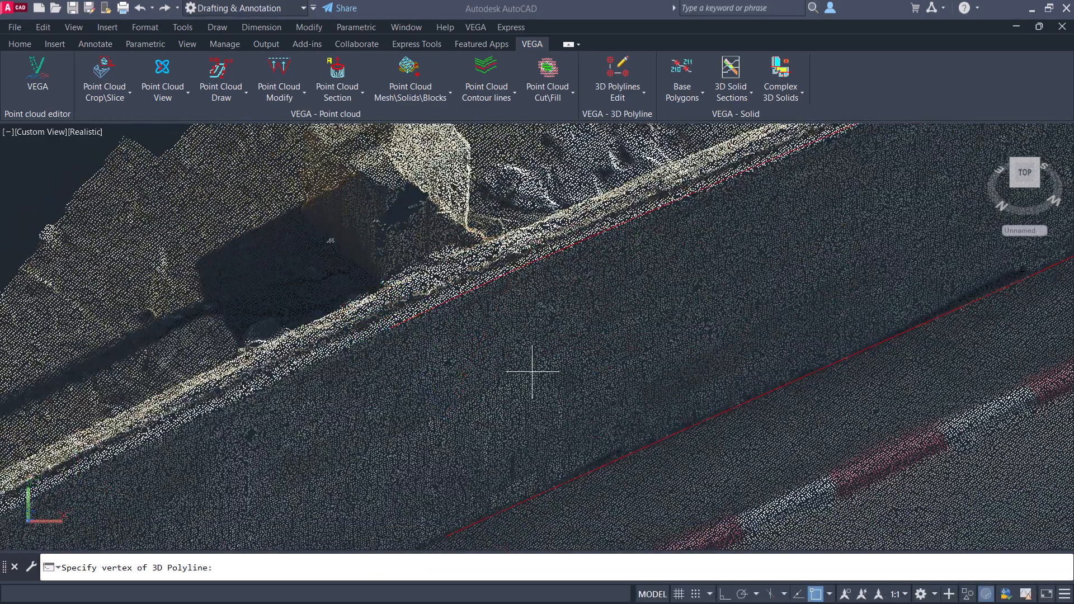
{"action": "key", "text": "Return"}
Increase the road point cloud's transparency so that both corrected wall edges stand out.
{"action": "scroll", "coordinate": [786, 302], "scroll_direction": "down", "scroll_amount": 2}
{"action": "middle_click_drag", "start_coordinate": [786, 302], "coordinate": [565, 410]}
{"action": "left_click", "coordinate": [565, 410]}
{"action": "left_click_drag", "start_coordinate": [181, 97], "coordinate": [219, 100]}
{"action": "key", "text": "Escape"}
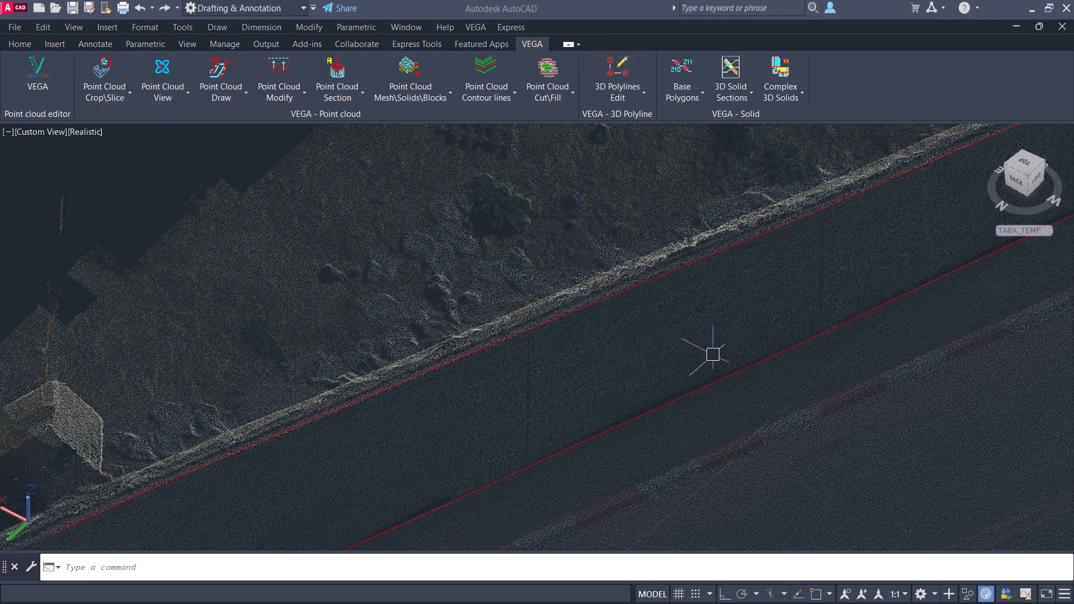
{"action": "scroll", "coordinate": [713, 354], "scroll_direction": "down", "scroll_amount": 2}
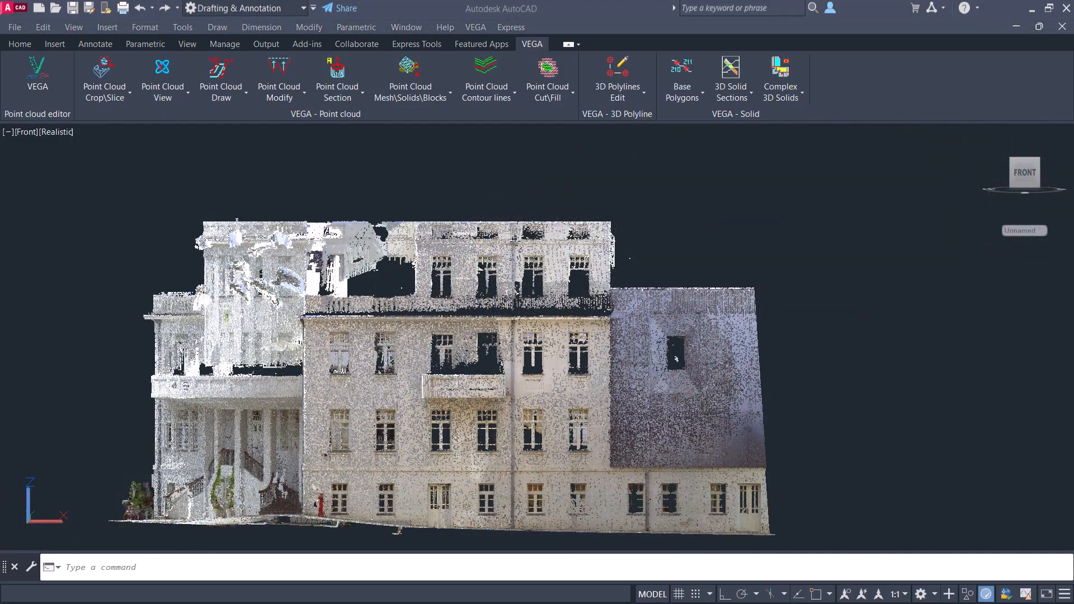
Start Draw 2 edges on the building's front balcony with Set Z at each vertex set to Yes.
{"action": "middle_click_drag", "start_coordinate": [399, 403], "coordinate": [460, 424], "text": "shift"}
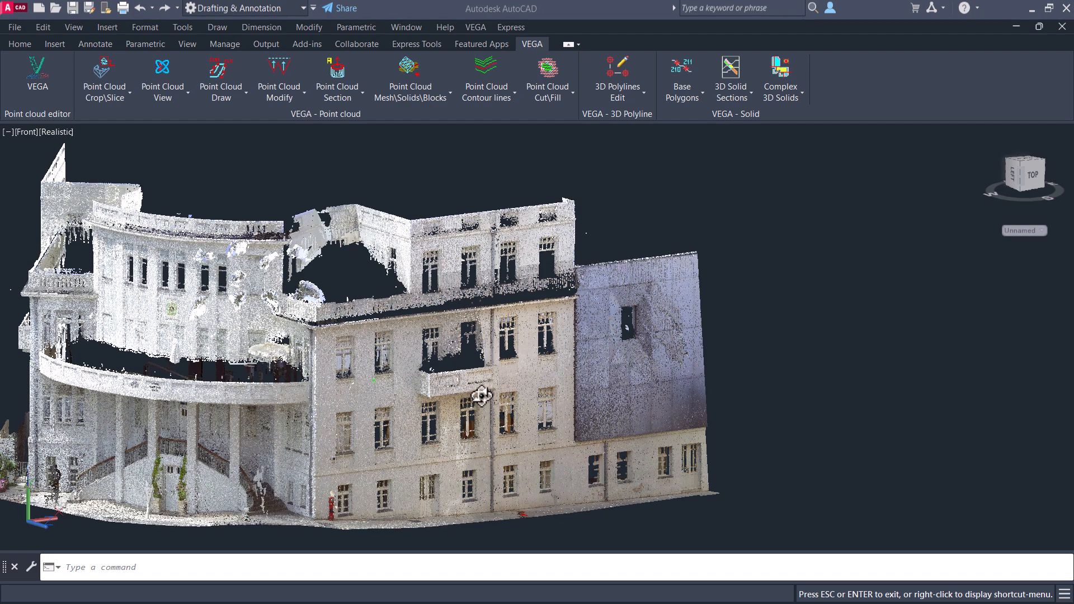
{"action": "scroll", "coordinate": [479, 395], "scroll_direction": "up", "scroll_amount": 2}
{"action": "scroll", "coordinate": [481, 389], "scroll_direction": "up", "scroll_amount": 1}
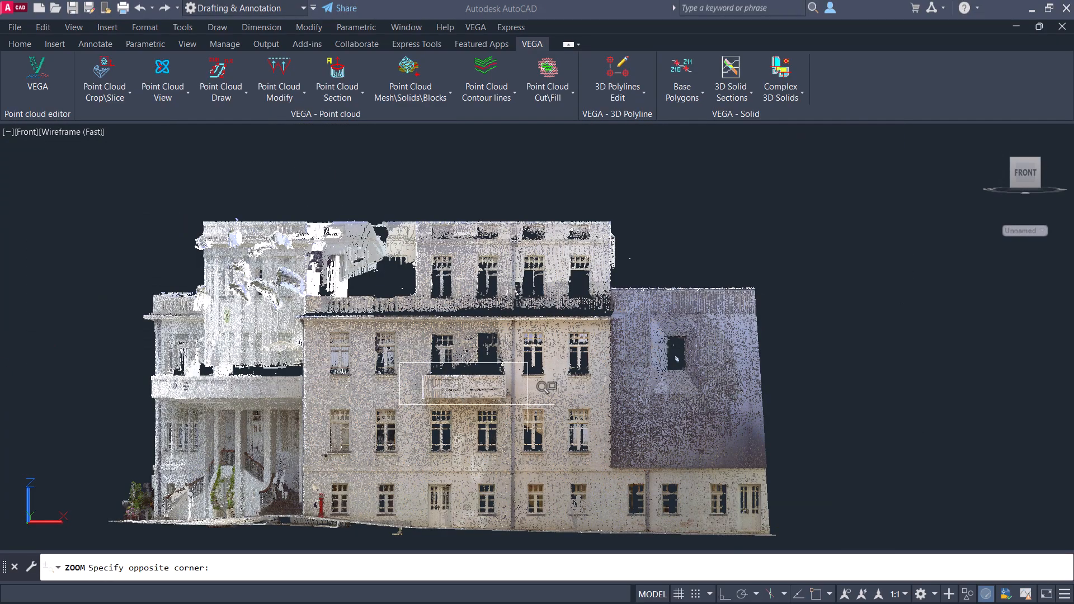
{"action": "left_click", "coordinate": [556, 433]}
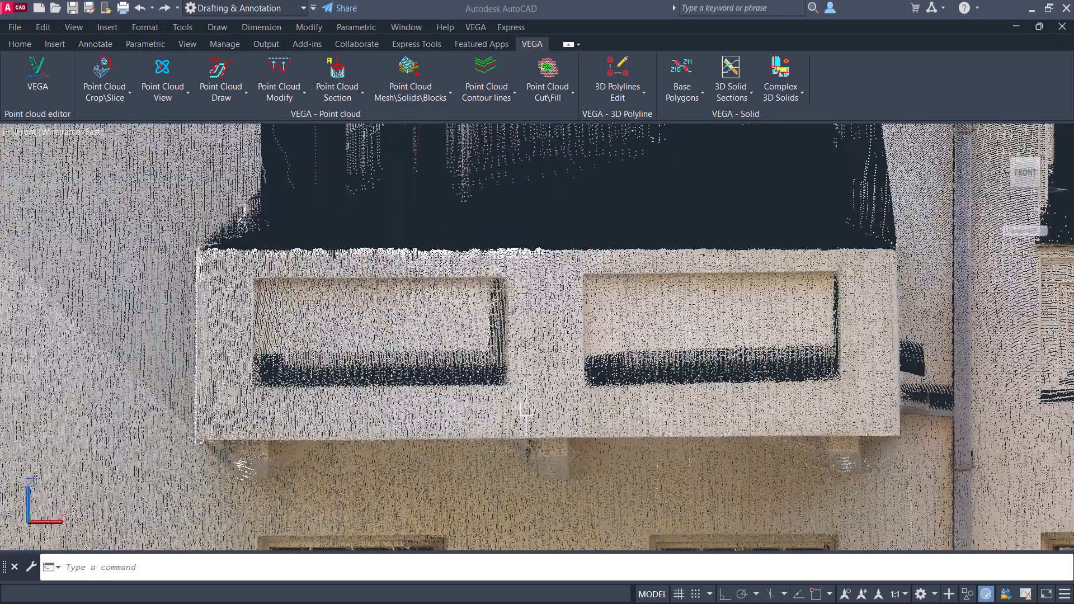
{"action": "left_click", "coordinate": [218, 97]}
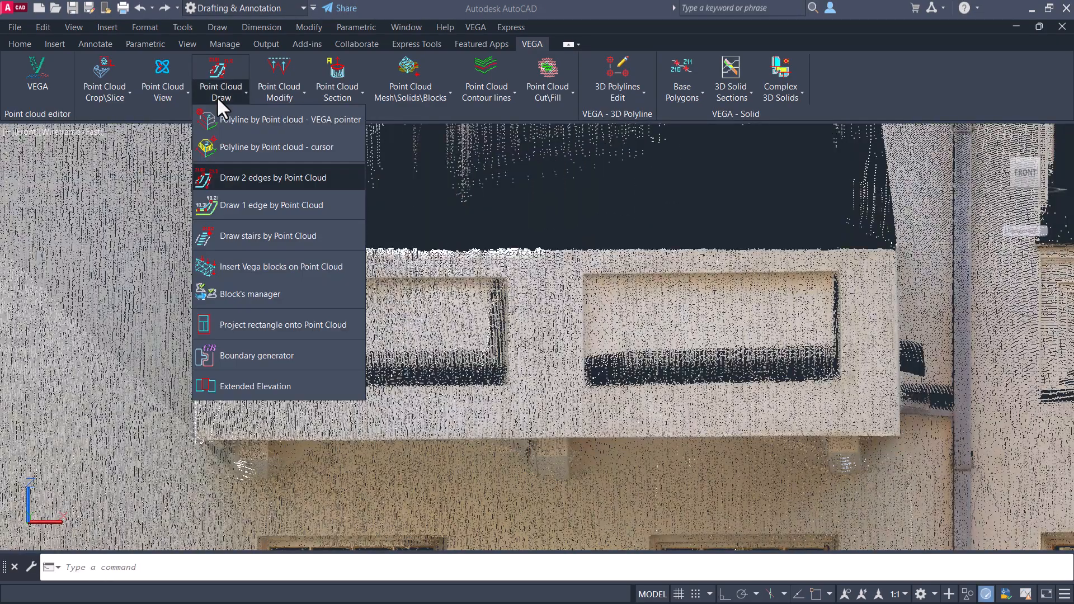
{"action": "left_click", "coordinate": [225, 175]}
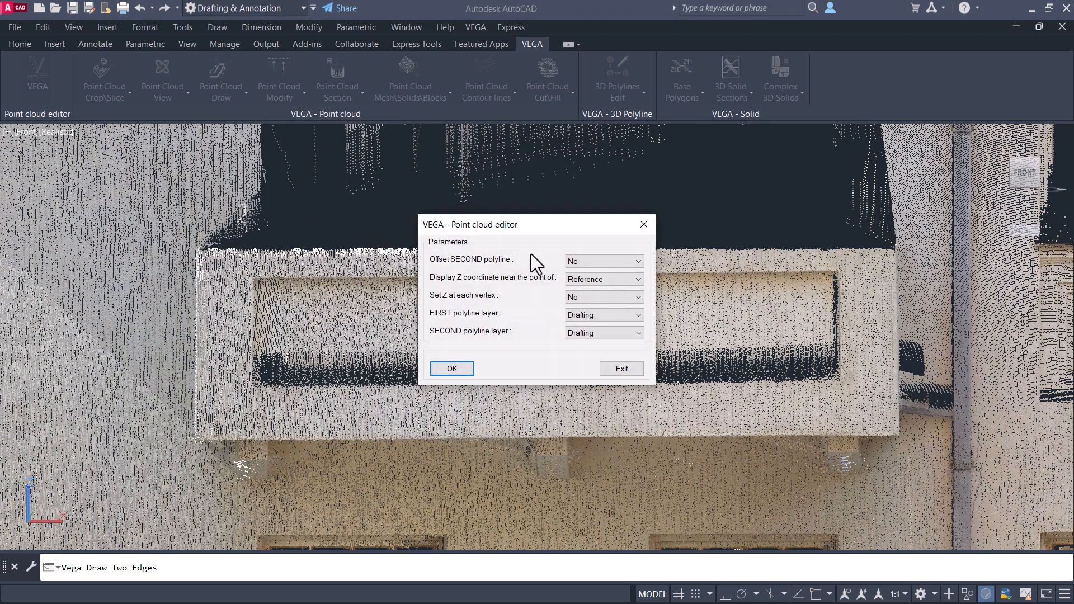
{"action": "left_click", "coordinate": [579, 297]}
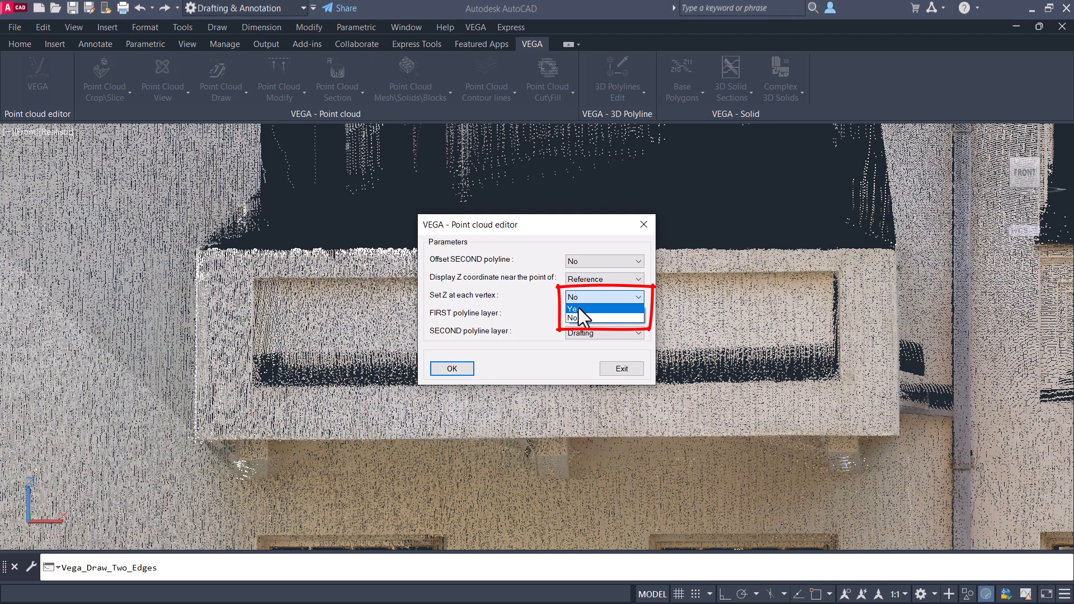
{"action": "left_click", "coordinate": [580, 309]}
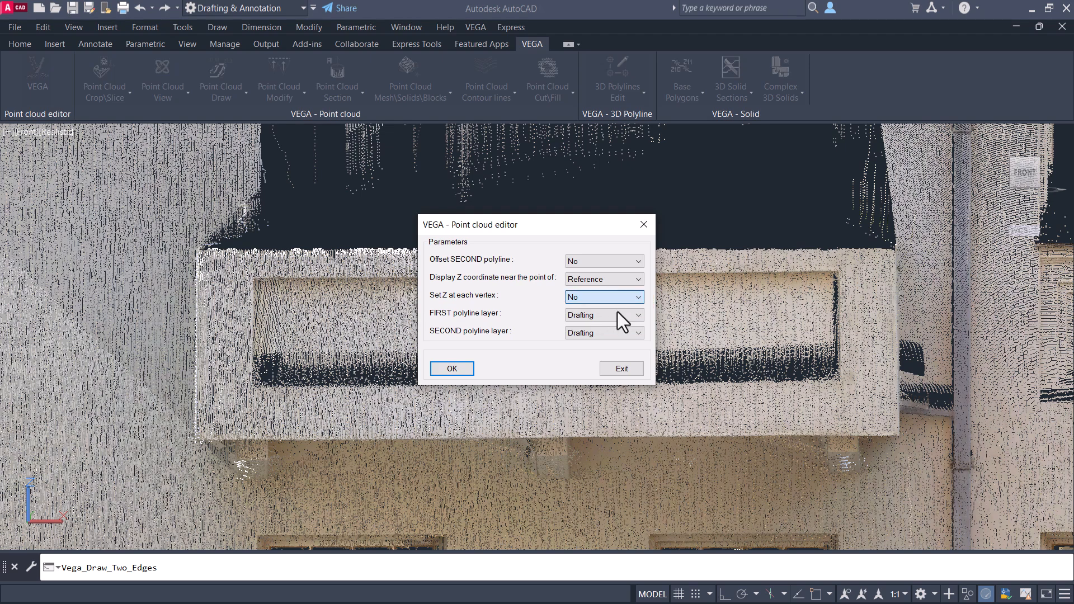
{"action": "left_click", "coordinate": [451, 368]}
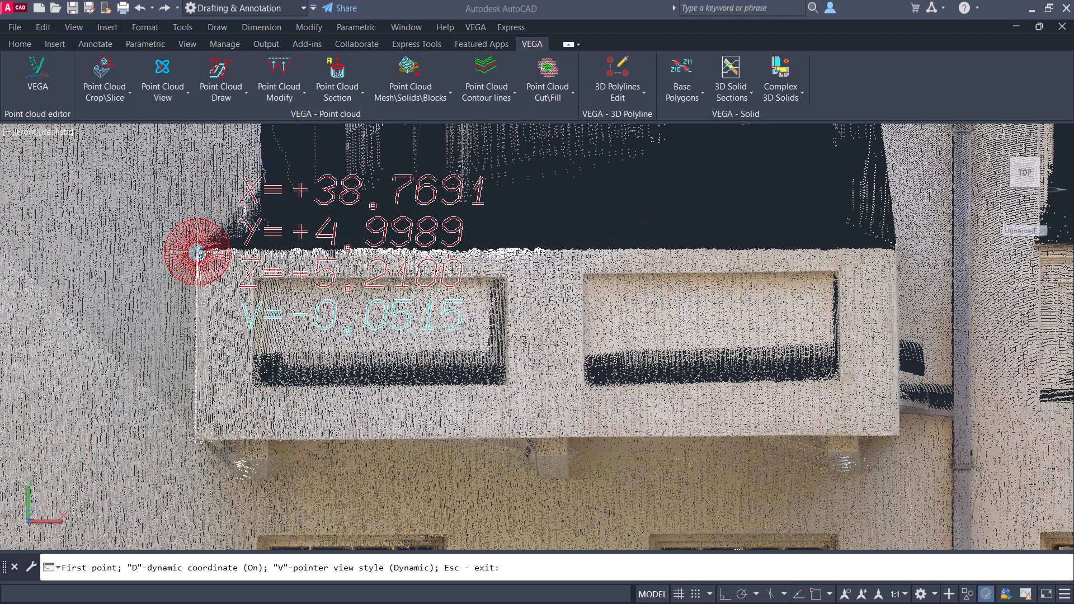
Place the balcony's upper-left and lower-left corners, each with Z references on the balcony front and the building wall behind.
{"action": "left_click", "coordinate": [196, 252]}
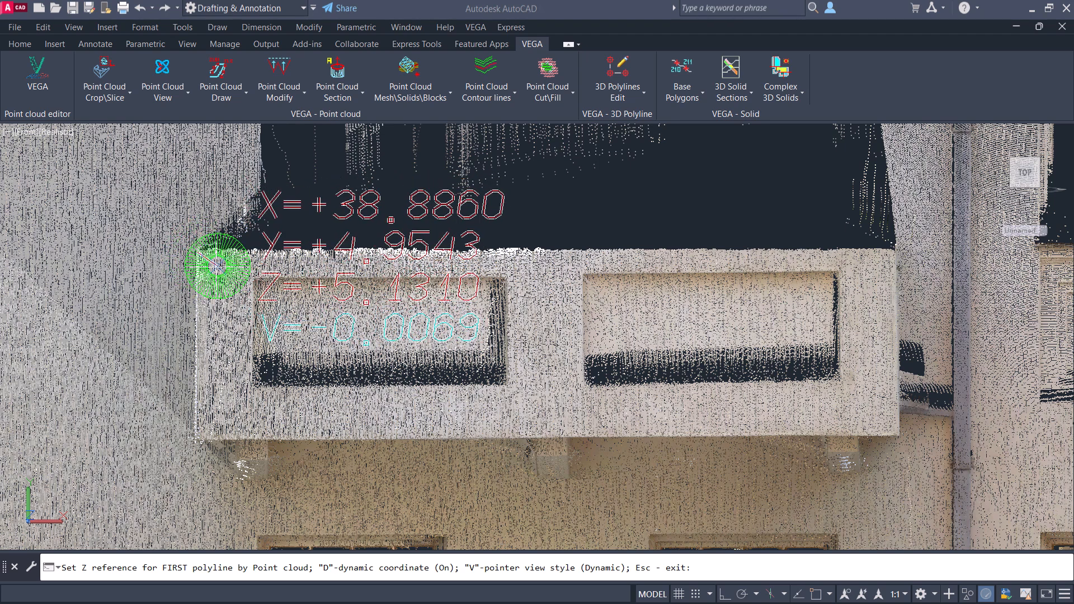
{"action": "left_click", "coordinate": [217, 267]}
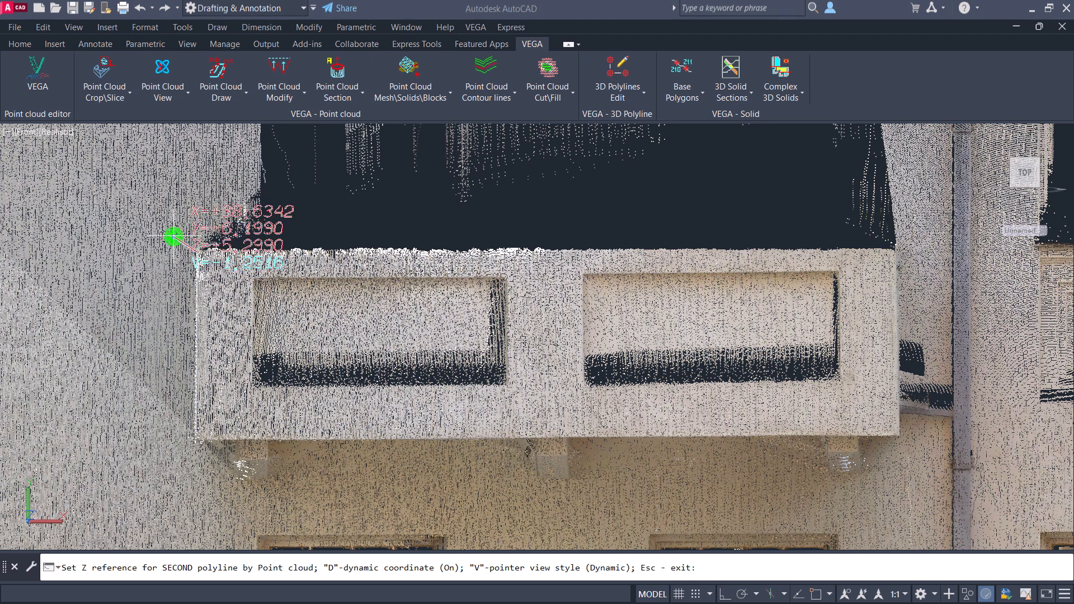
{"action": "left_click", "coordinate": [174, 237]}
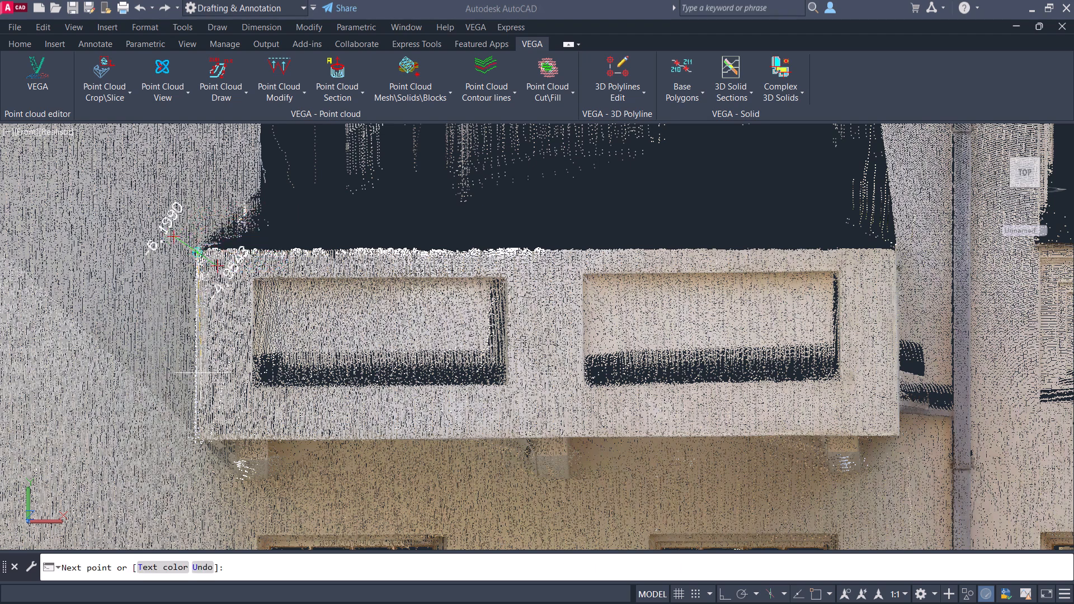
{"action": "left_click", "coordinate": [197, 439]}
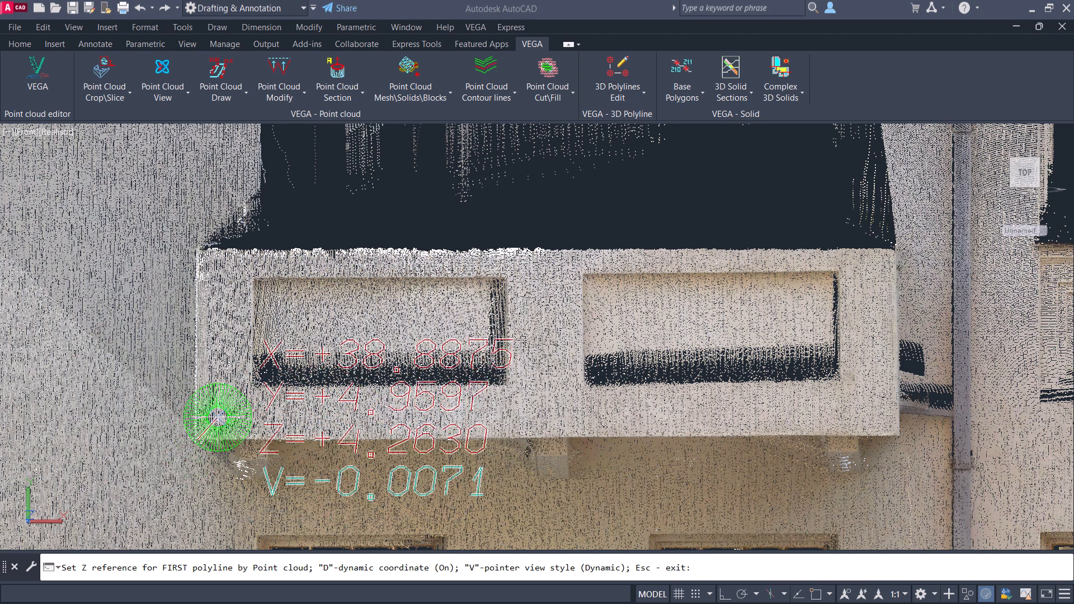
{"action": "left_click", "coordinate": [217, 417]}
{"action": "left_click", "coordinate": [167, 467]}
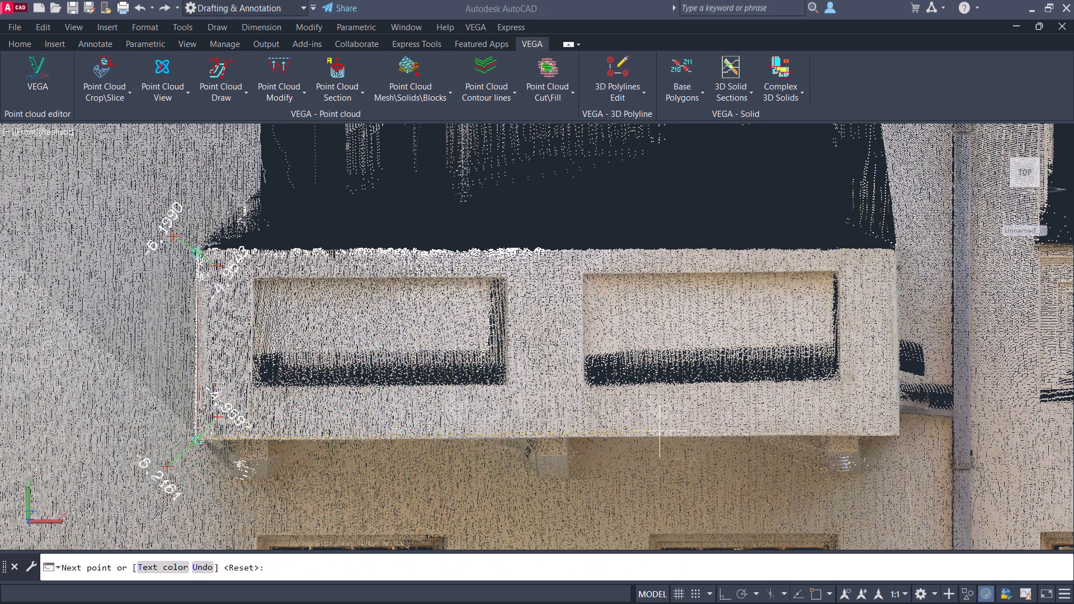
Place the balcony's lower-right and upper-right corners with Z references on balcony and wall, and close both polylines.
{"action": "left_click", "coordinate": [903, 436]}
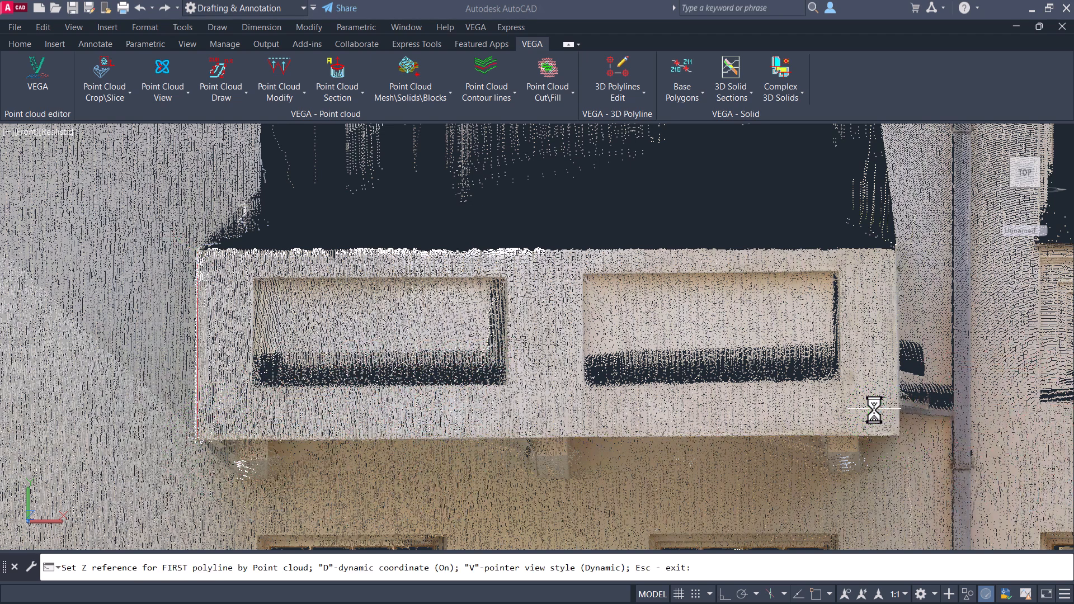
{"action": "left_click", "coordinate": [921, 458]}
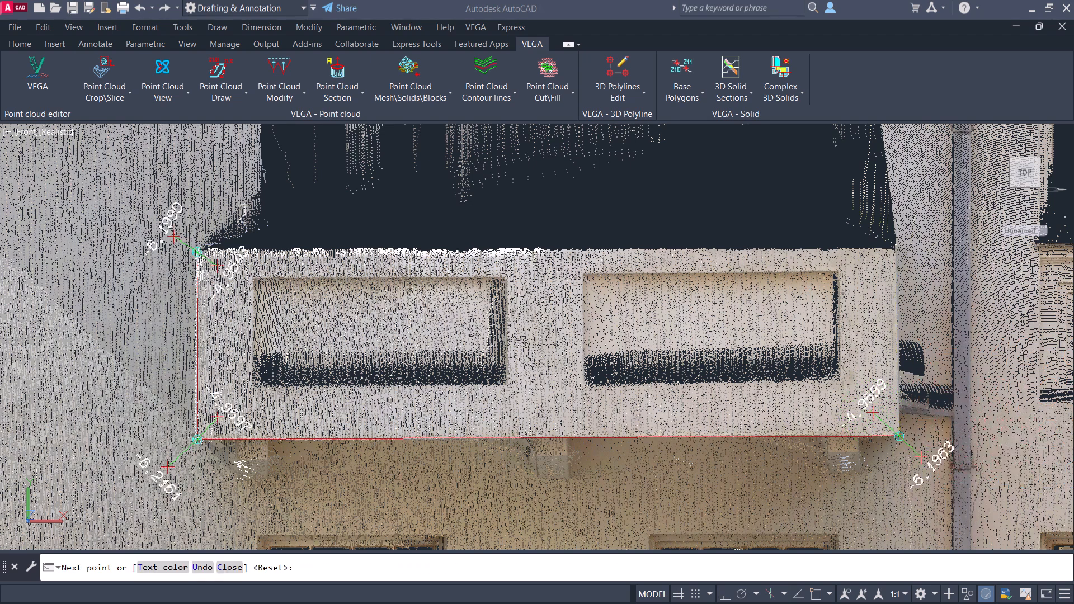
{"action": "left_click", "coordinate": [894, 251]}
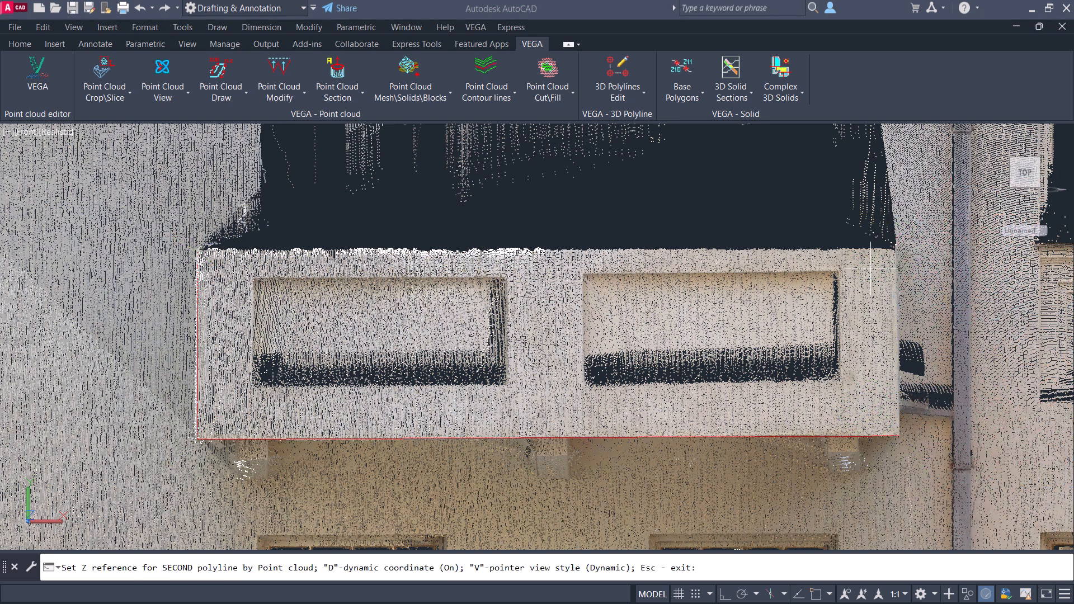
{"action": "left_click", "coordinate": [921, 224]}
{"action": "type", "text": "c"}
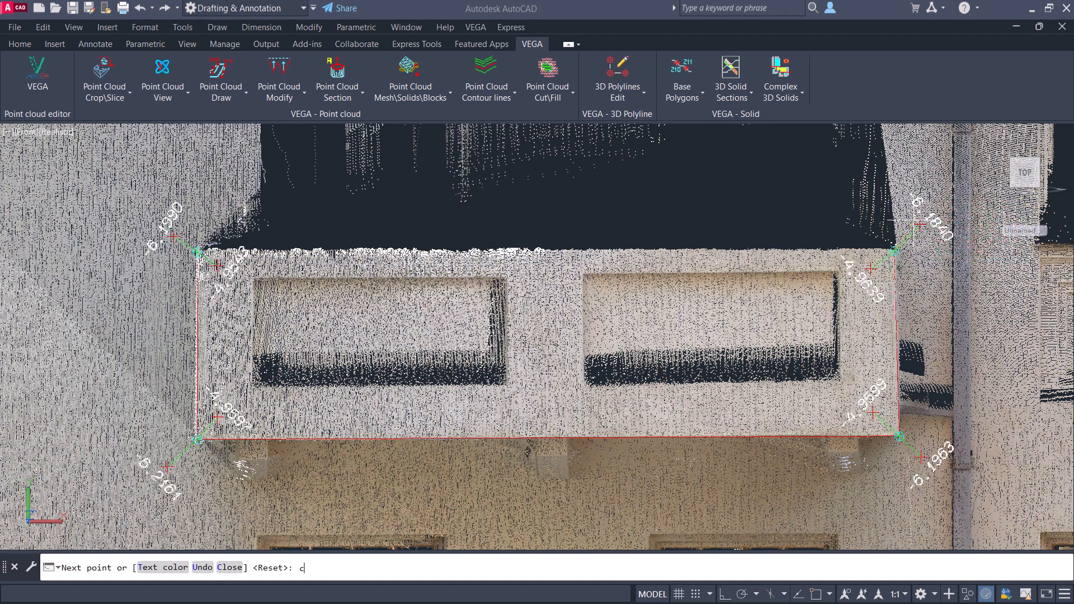
{"action": "key", "text": "Return"}
View the balcony outlines in 3D and set the building point cloud's transparency to 54.
{"action": "middle_click_drag", "start_coordinate": [493, 409], "coordinate": [570, 424], "text": "shift"}
{"action": "scroll", "coordinate": [571, 423], "scroll_direction": "down", "scroll_amount": 3}
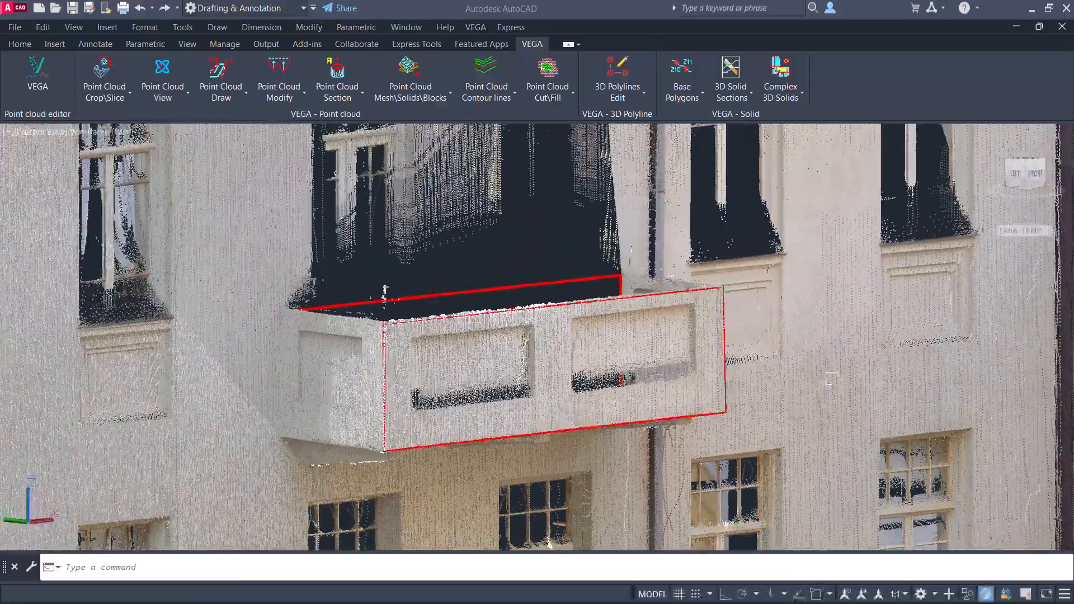
{"action": "left_click", "coordinate": [831, 377]}
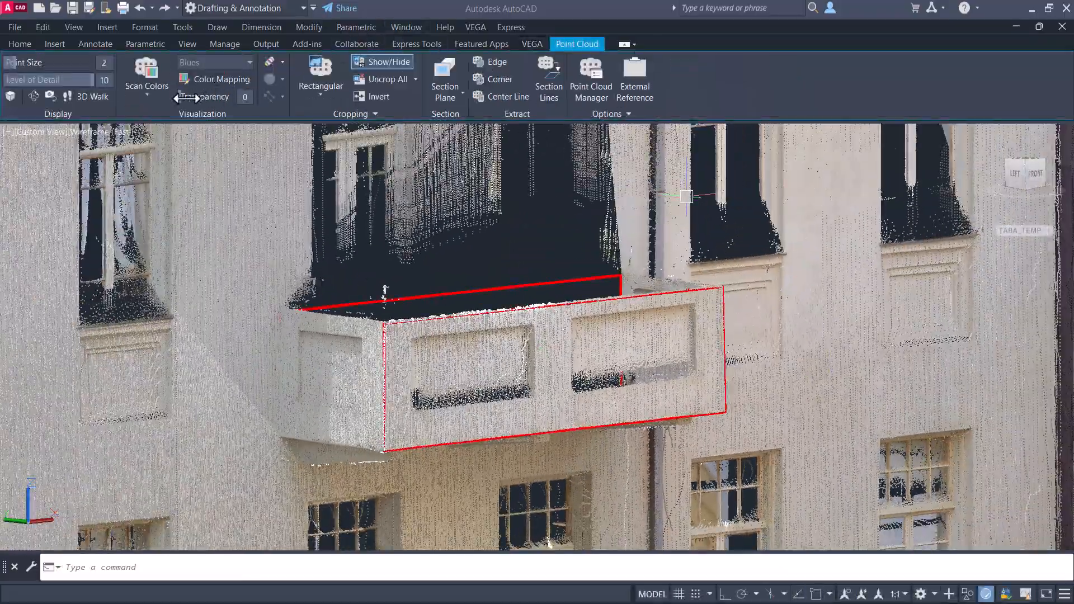
{"action": "left_click_drag", "start_coordinate": [185, 98], "coordinate": [236, 103]}
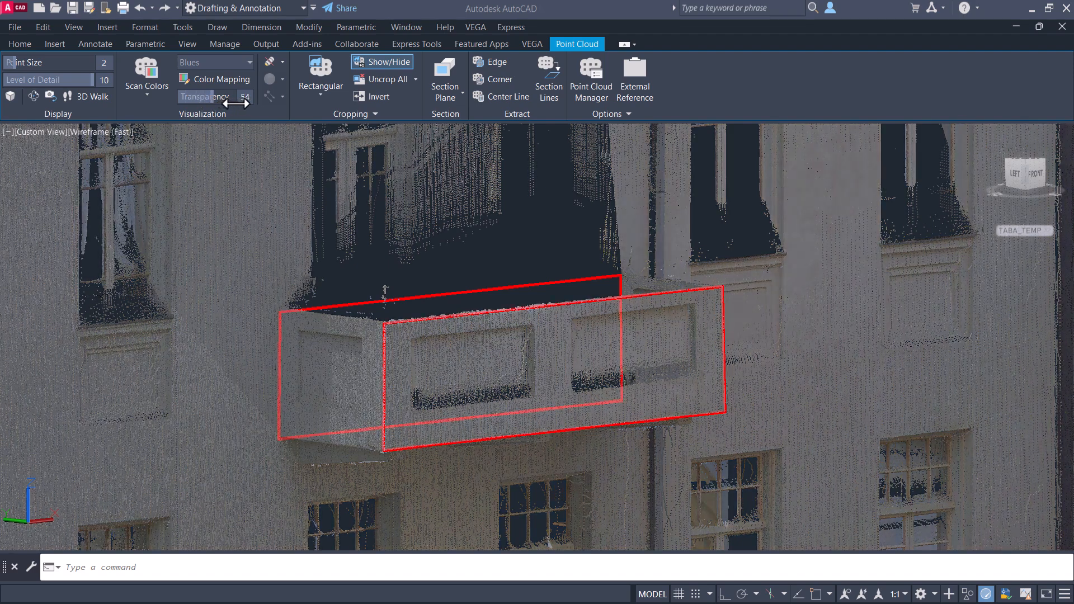